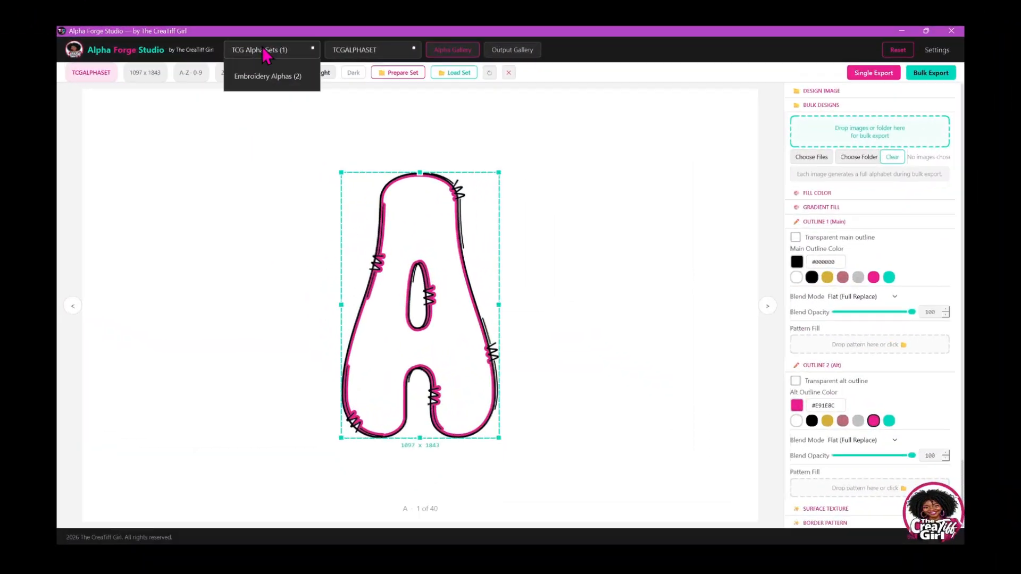
Check the available alpha set categories, and open the Alpha Gallery with its window placed beside the letter preview
{"action": "left_click", "coordinate": [260, 49]}
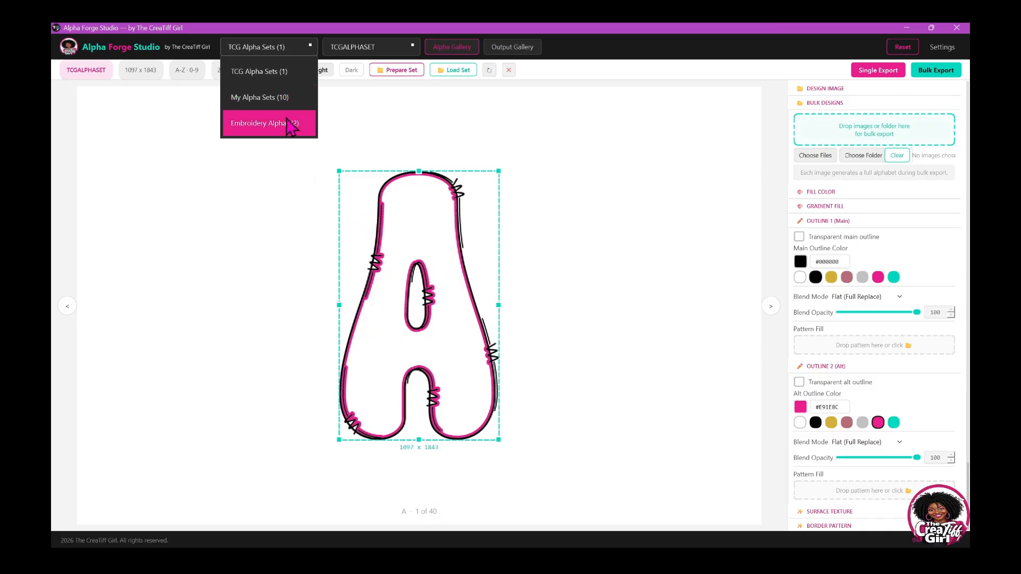
{"action": "left_click", "coordinate": [447, 51]}
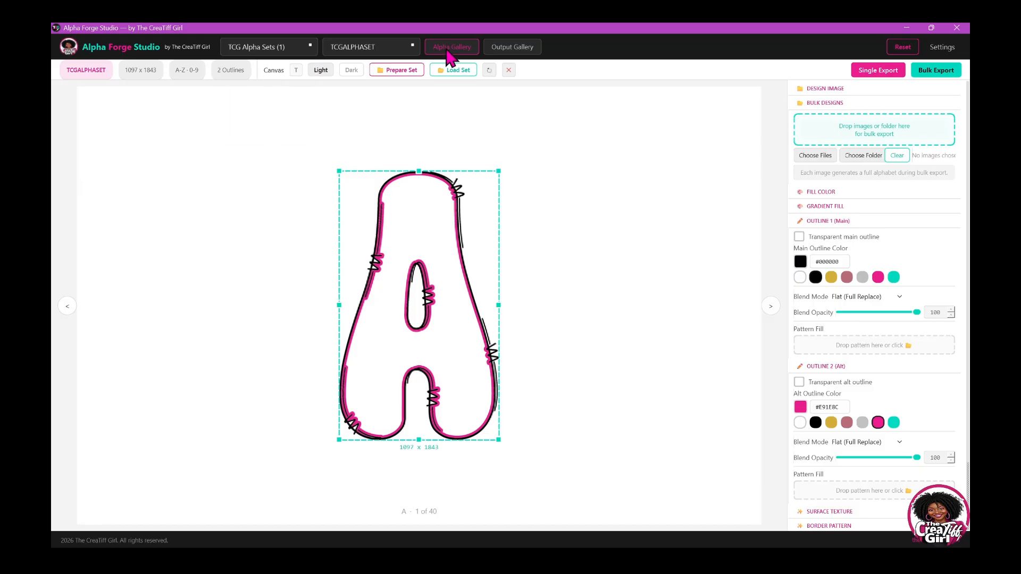
{"action": "left_click", "coordinate": [451, 50]}
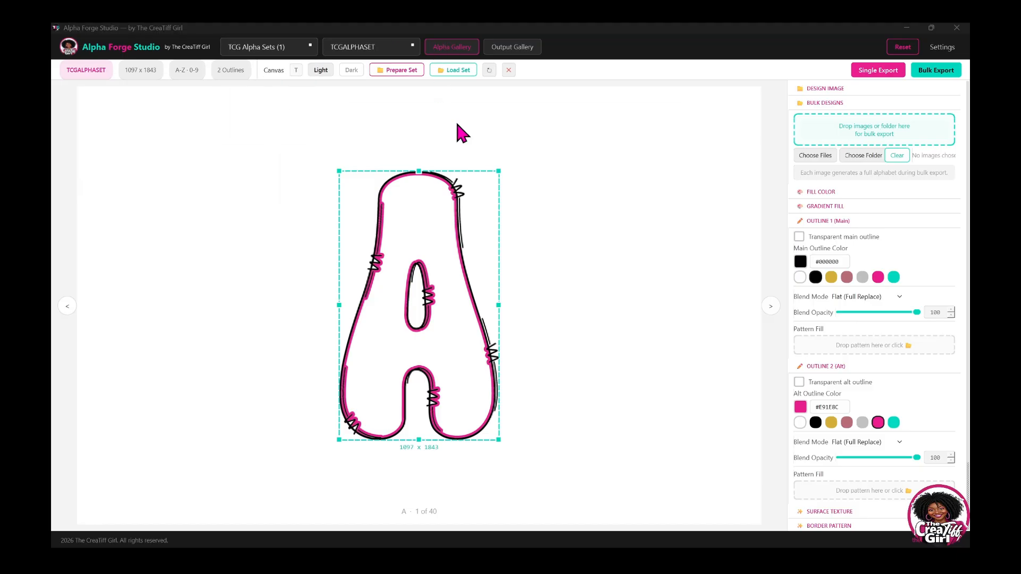
{"action": "left_click_drag", "start_coordinate": [585, 121], "coordinate": [752, 89]}
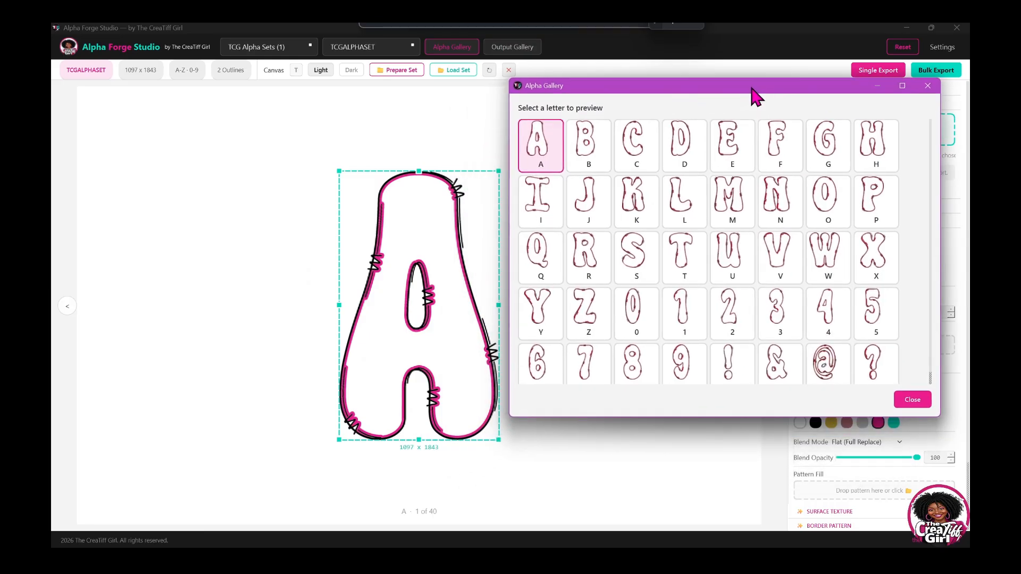
Step backward through the characters of the TCGALPHASET set, from A to the number 5
{"action": "left_click", "coordinate": [64, 307]}
{"action": "left_click", "coordinate": [64, 308]}
{"action": "left_click", "coordinate": [64, 307]}
{"action": "left_click", "coordinate": [64, 307]}
{"action": "left_click", "coordinate": [64, 307]}
{"action": "left_click", "coordinate": [64, 307]}
{"action": "left_click", "coordinate": [64, 308]}
{"action": "left_click", "coordinate": [64, 307]}
{"action": "left_click", "coordinate": [64, 308]}
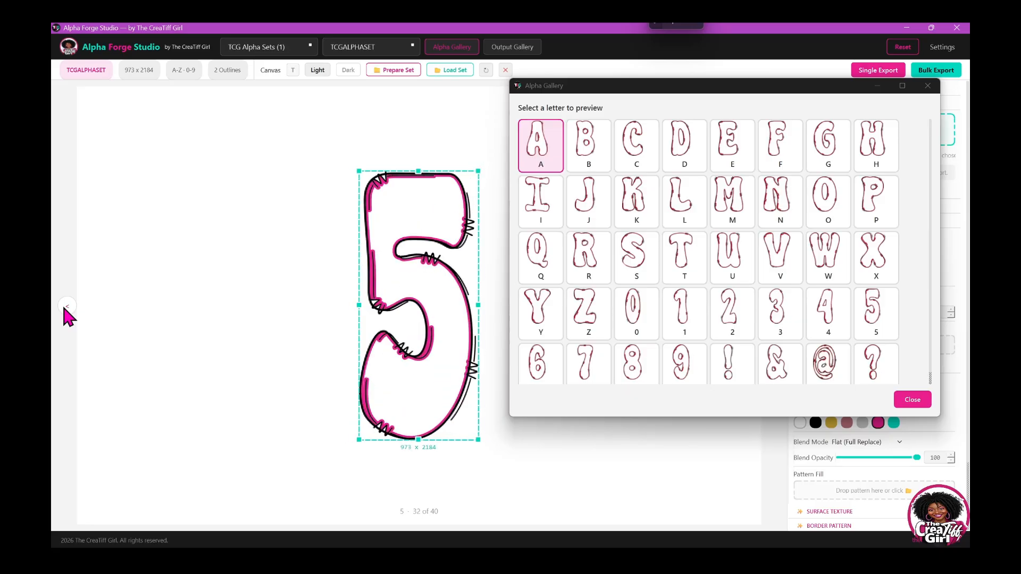
Preview the letters A through G, T, L and I one after another from the gallery
{"action": "left_click", "coordinate": [545, 152]}
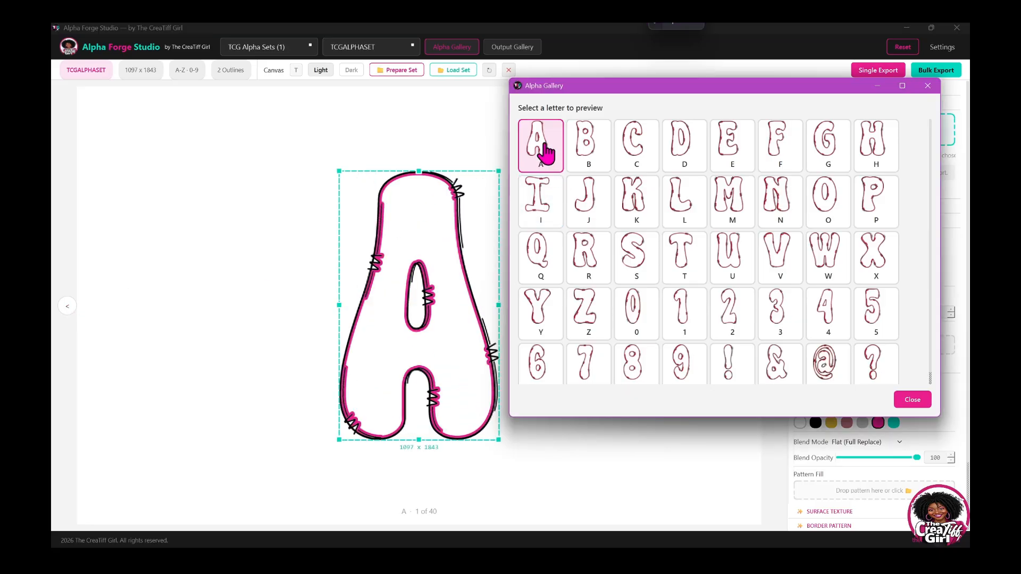
{"action": "left_click", "coordinate": [595, 158]}
{"action": "left_click", "coordinate": [635, 159]}
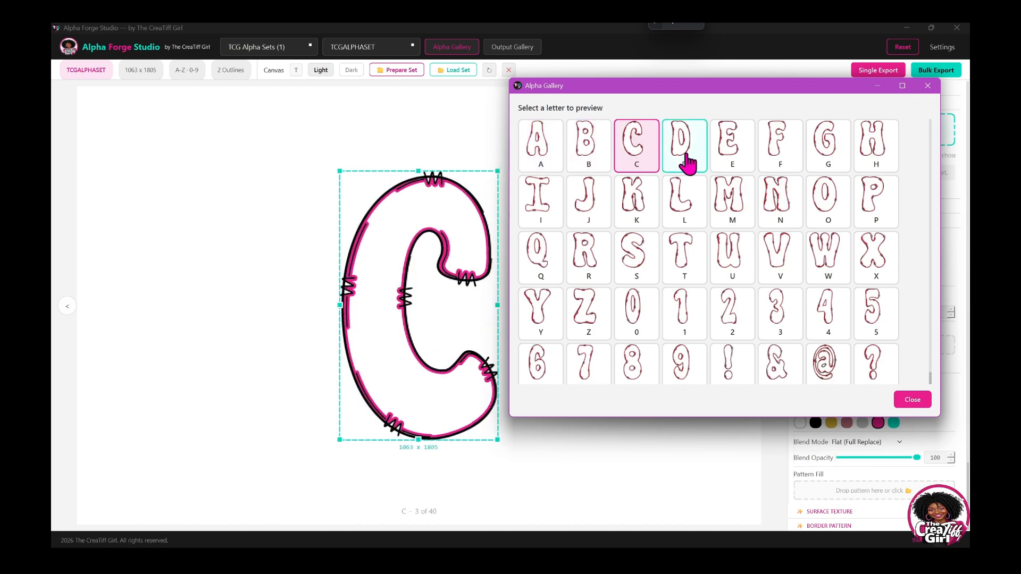
{"action": "left_click", "coordinate": [688, 162]}
{"action": "left_click", "coordinate": [742, 155]}
{"action": "left_click", "coordinate": [790, 157]}
{"action": "left_click", "coordinate": [820, 154]}
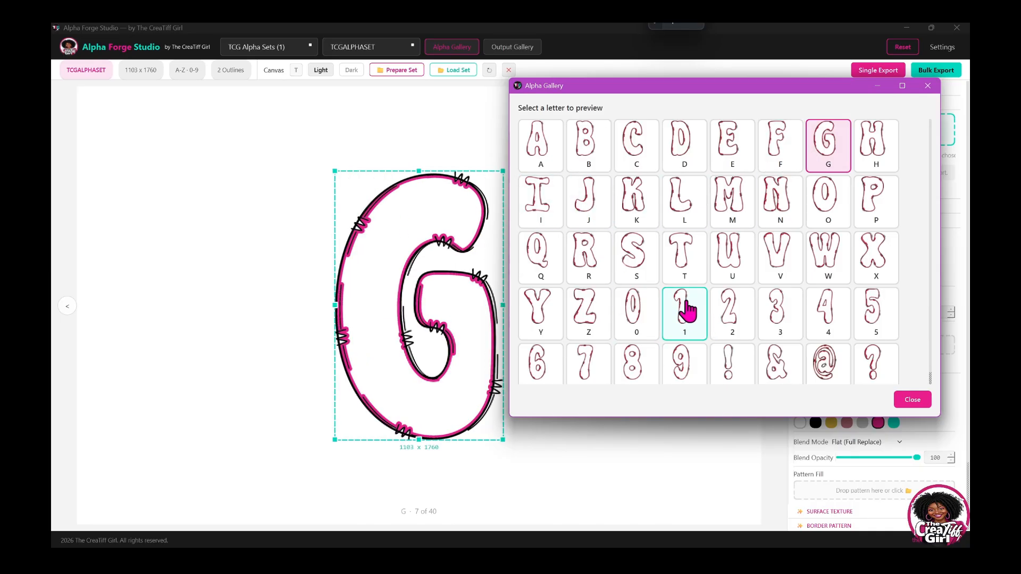
{"action": "left_click", "coordinate": [681, 237]}
{"action": "left_click", "coordinate": [681, 202]}
{"action": "left_click", "coordinate": [537, 201]}
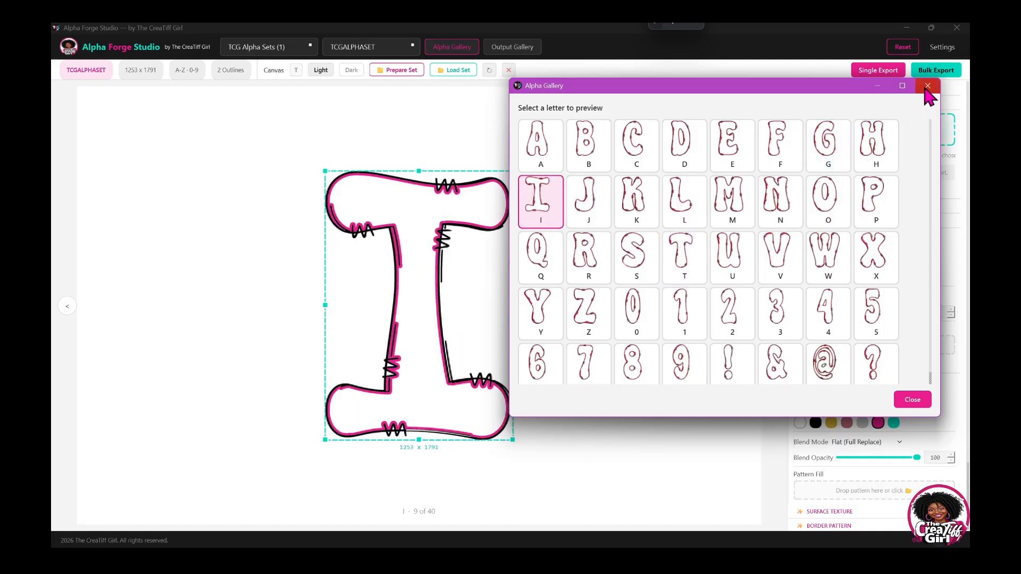
Load the OBALPHASETS set from My Alpha Sets, and review its characters in the gallery before closing it
{"action": "mouse_move", "coordinate": [760, 93]}
{"action": "left_mouse_down"}
{"action": "mouse_move", "coordinate": [787, 89]}
{"action": "mouse_move", "coordinate": [772, 84]}
{"action": "left_mouse_up"}
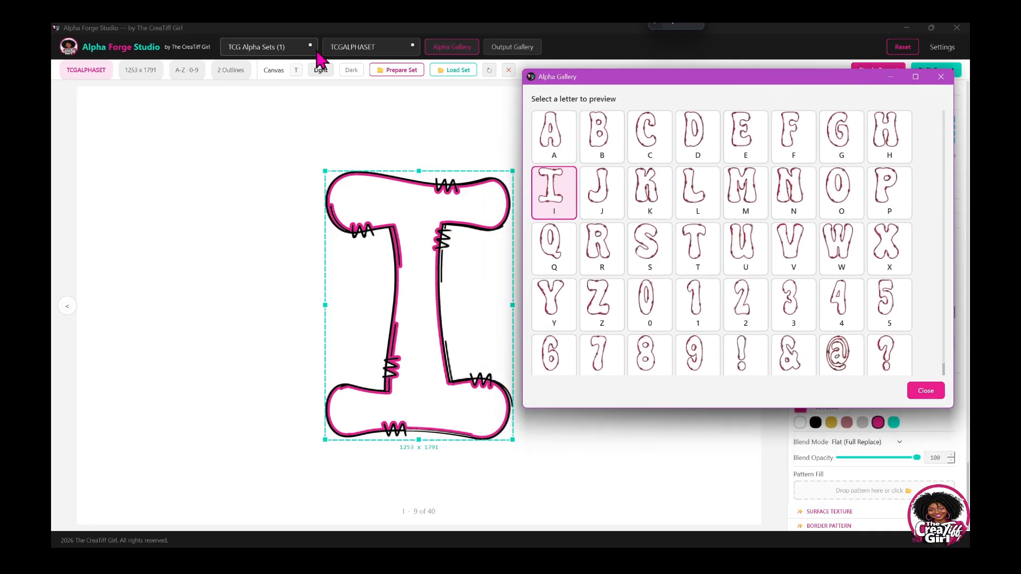
{"action": "left_click", "coordinate": [339, 52]}
{"action": "left_click", "coordinate": [292, 49]}
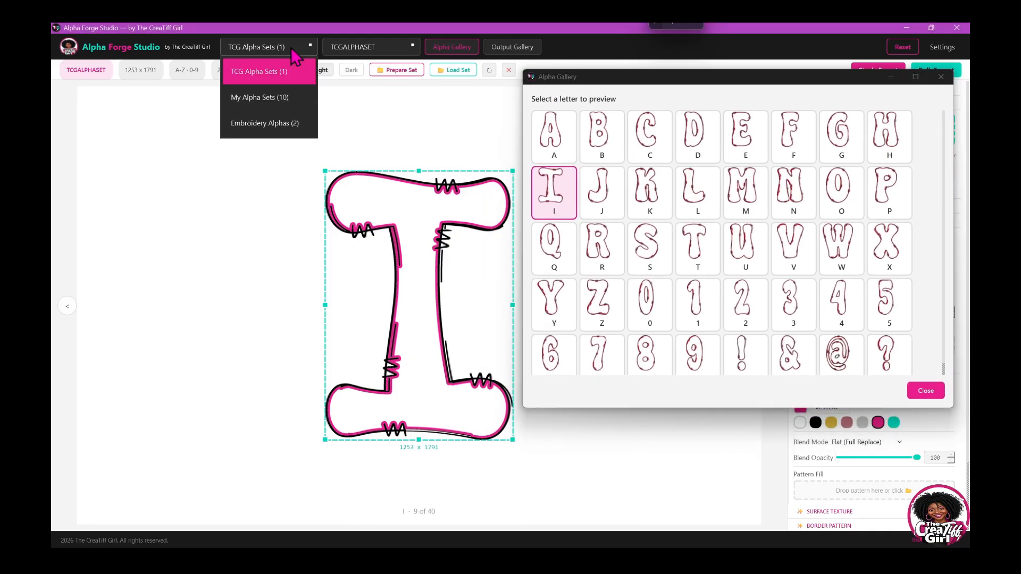
{"action": "left_click", "coordinate": [273, 98]}
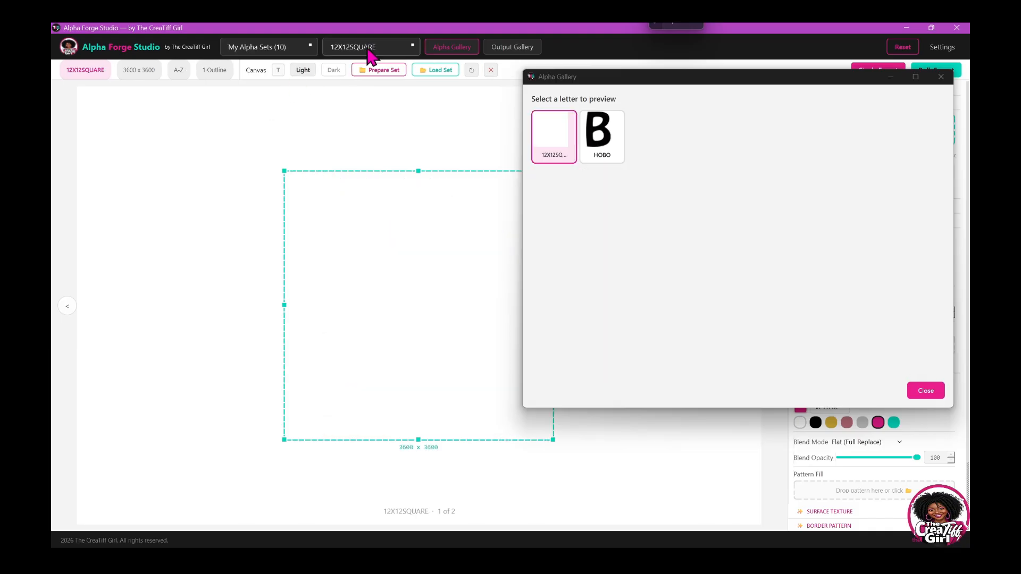
{"action": "left_click", "coordinate": [370, 52]}
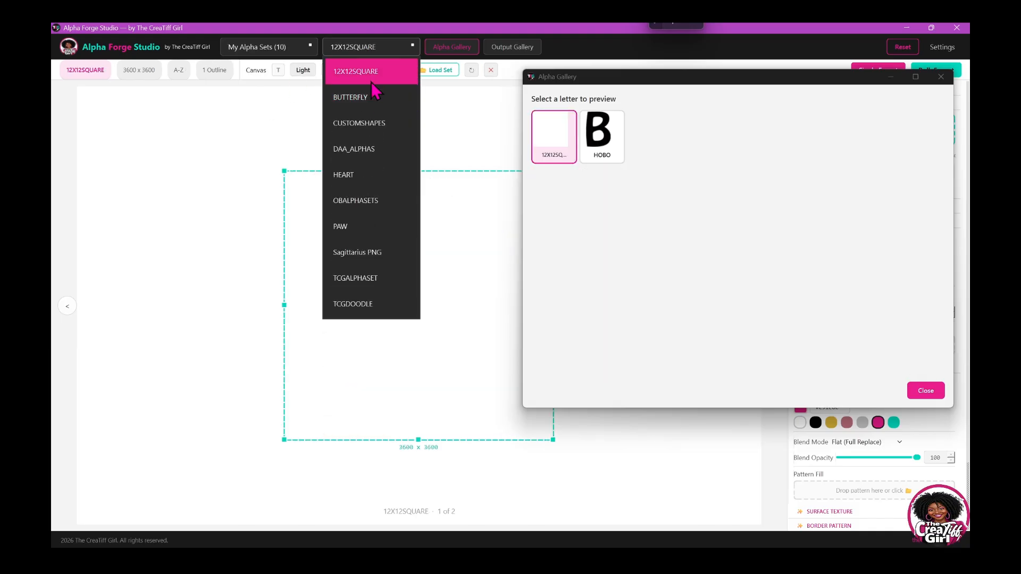
{"action": "left_click", "coordinate": [355, 207]}
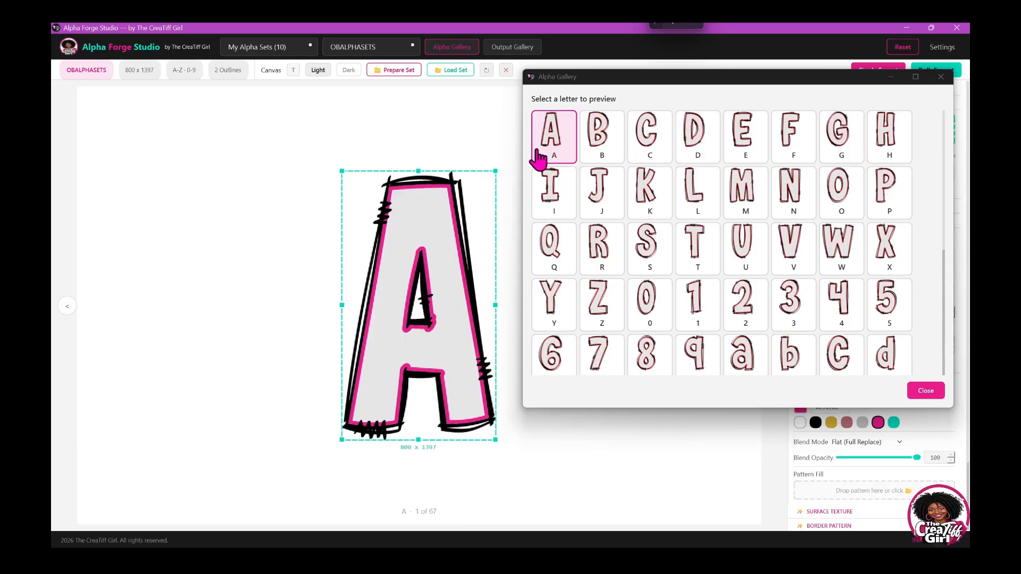
{"action": "scroll", "coordinate": [663, 231], "scroll_direction": "down", "scroll_amount": 5}
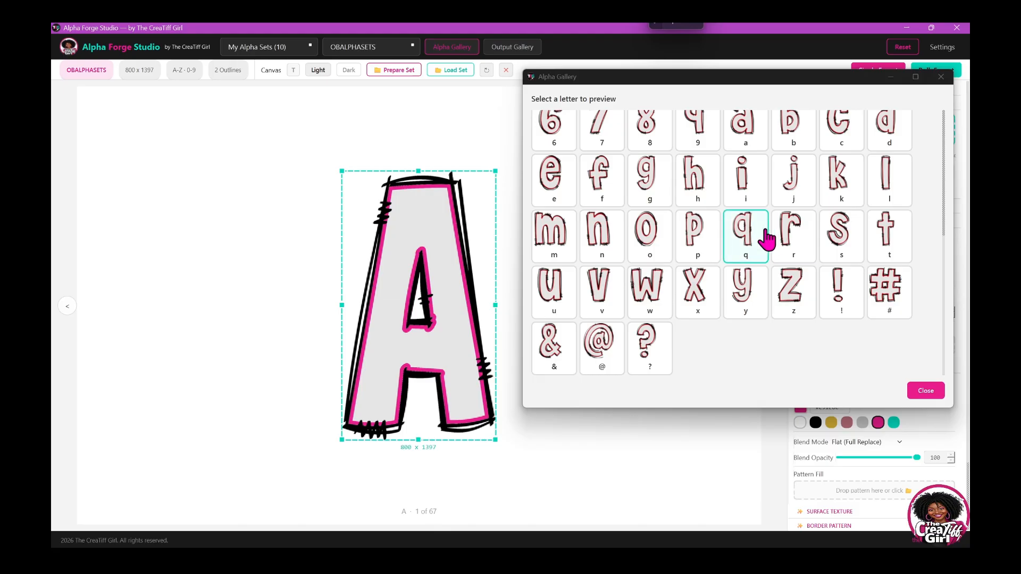
{"action": "left_click", "coordinate": [928, 393]}
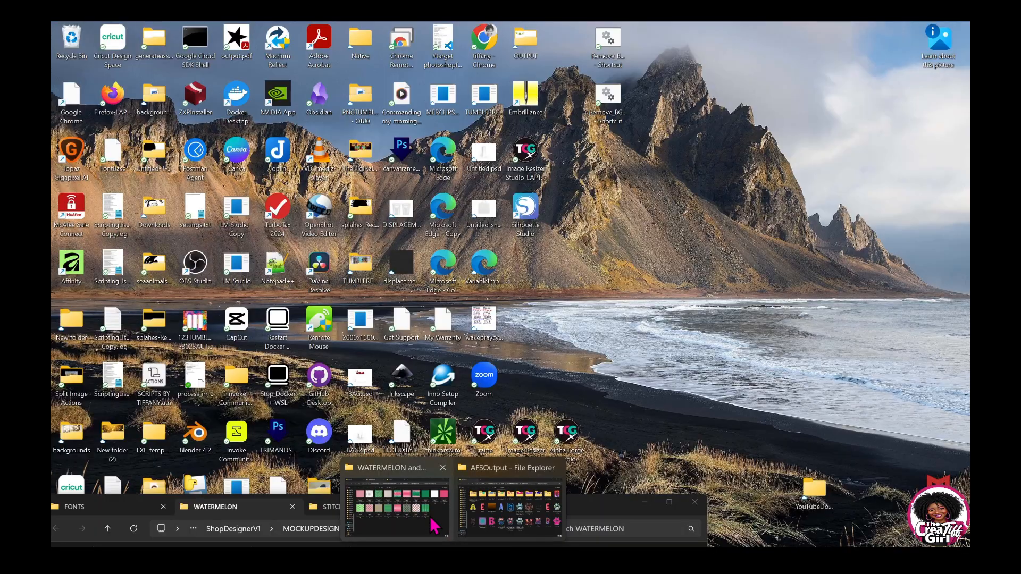
Bring up the WATERMELON folder beside the canvas and fill the letter A with watermelon digital paper_0002_16.jpg
{"action": "left_click", "coordinate": [430, 515]}
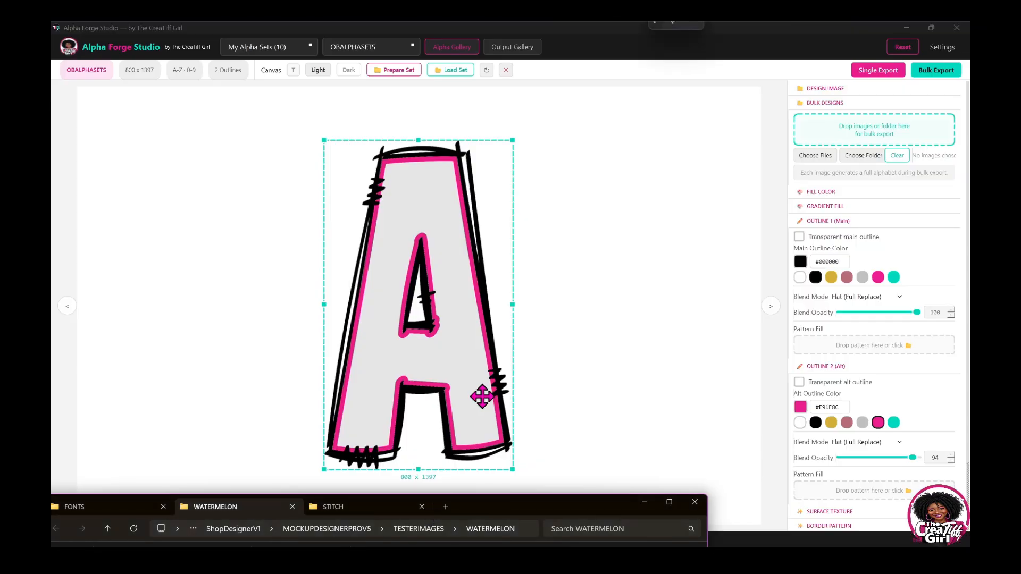
{"action": "left_click_drag", "start_coordinate": [488, 505], "coordinate": [530, 226]}
{"action": "left_click_drag", "start_coordinate": [696, 430], "coordinate": [386, 430]}
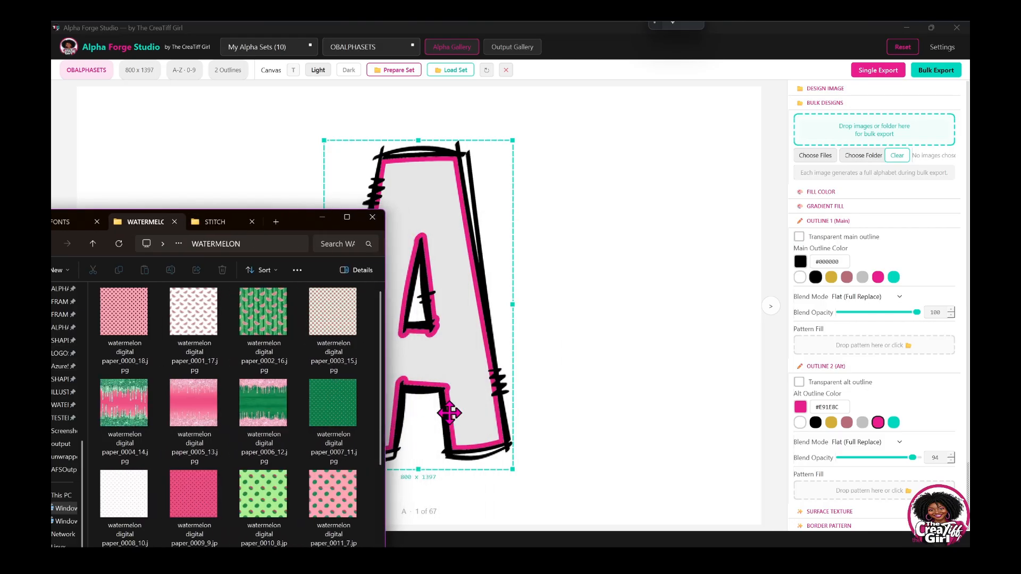
{"action": "left_click_drag", "start_coordinate": [270, 343], "coordinate": [426, 199]}
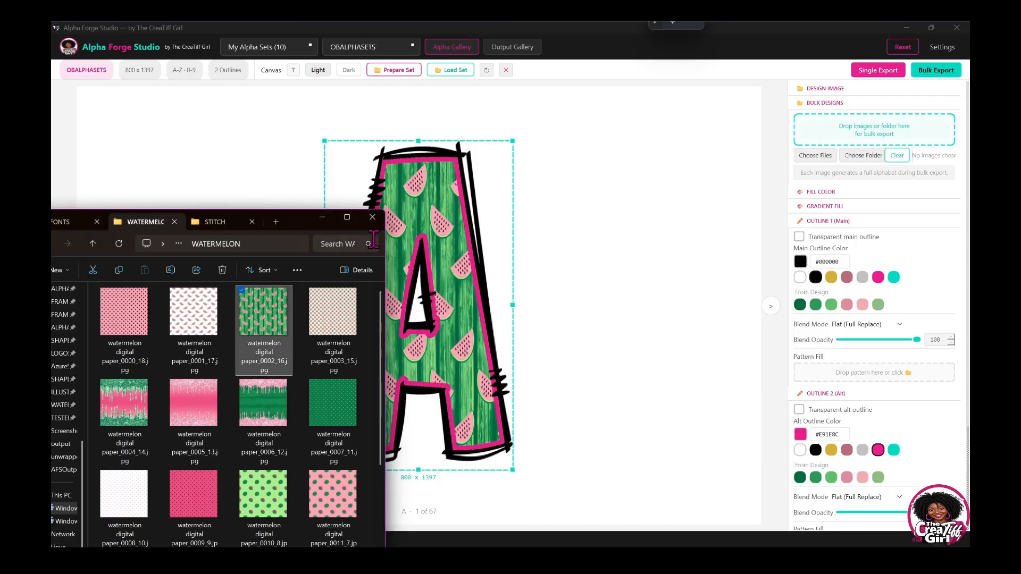
{"action": "left_click_drag", "start_coordinate": [280, 250], "coordinate": [254, 310]}
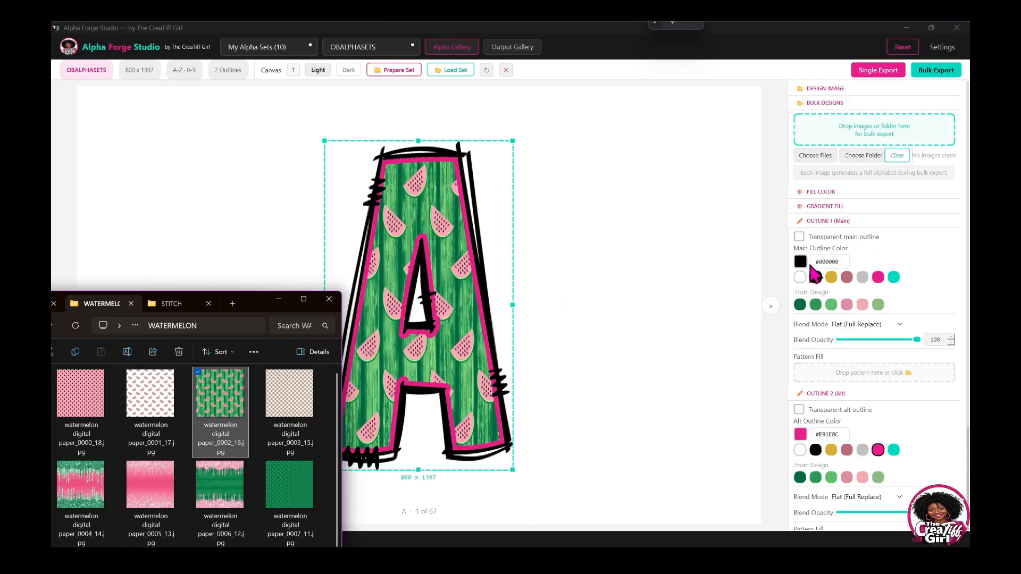
Try several preset colours on the main outline, ending with teal #00D9C0
{"action": "left_click", "coordinate": [846, 277]}
{"action": "left_click", "coordinate": [863, 277]}
{"action": "left_click", "coordinate": [878, 277]}
{"action": "left_click", "coordinate": [894, 277]}
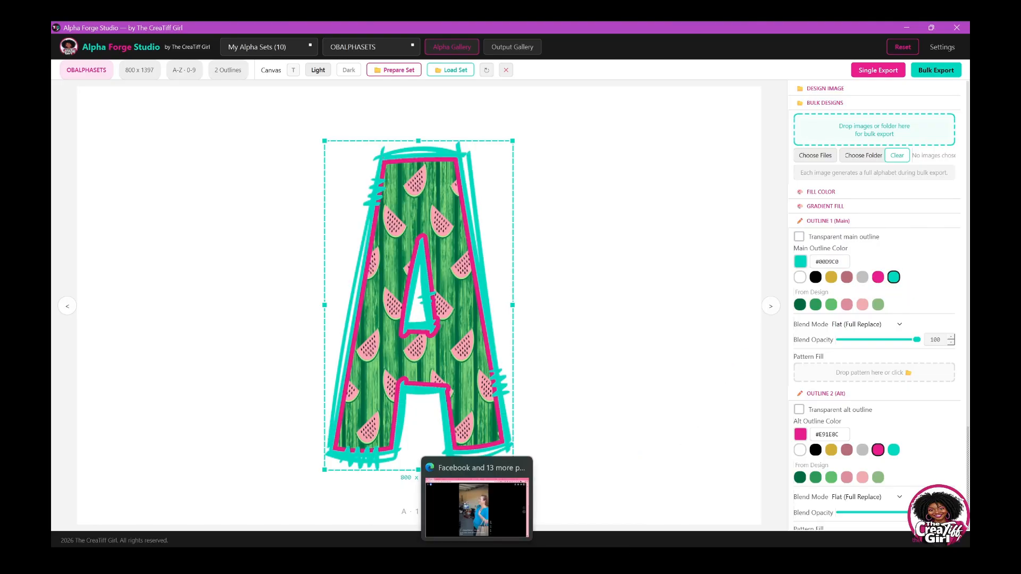
Use watermelon digital paper_0004_14.jpg from the WATERMELON folder as the main outline's pattern fill
{"action": "mouse_move", "coordinate": [454, 555]}
{"action": "left_click", "coordinate": [420, 519]}
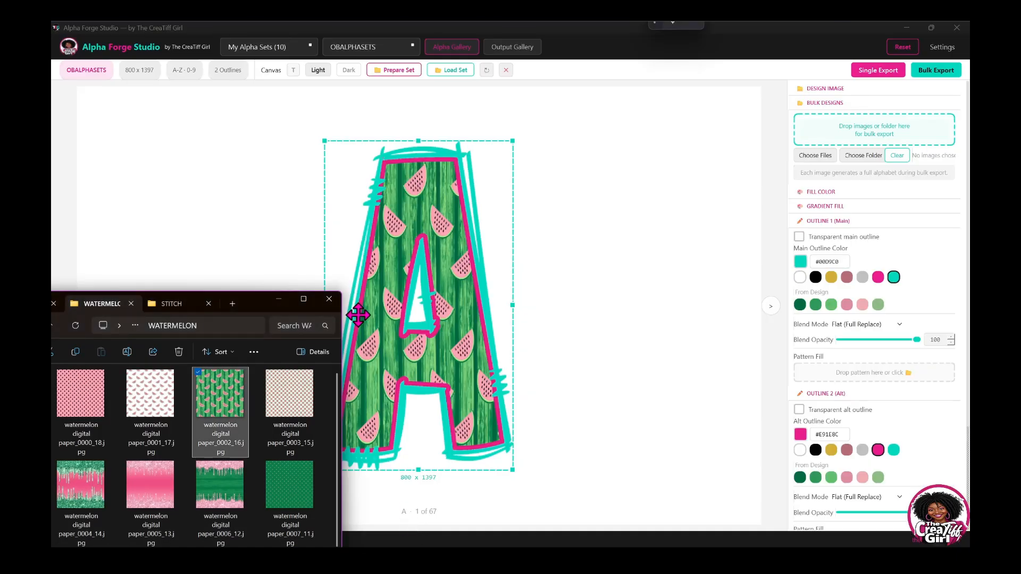
{"action": "left_click_drag", "start_coordinate": [85, 489], "coordinate": [835, 385]}
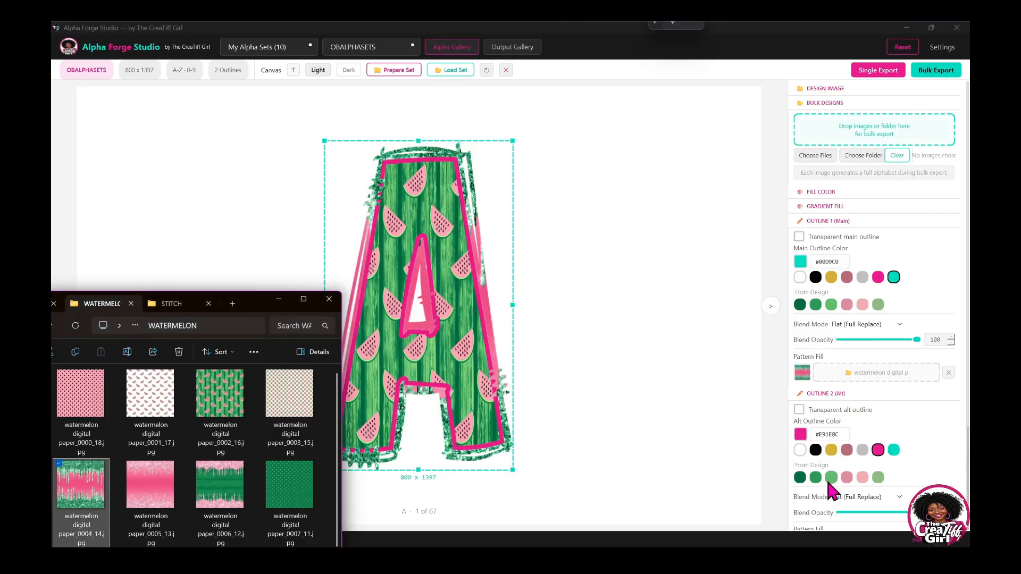
Set the alt outline colour to white, #FFFFFF
{"action": "left_click", "coordinate": [804, 455]}
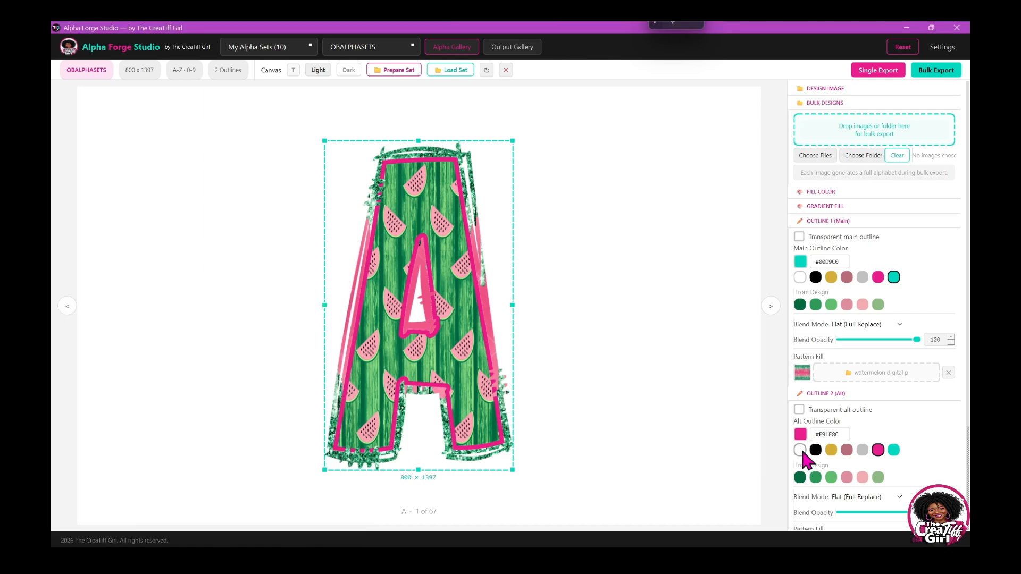
{"action": "left_click", "coordinate": [801, 451]}
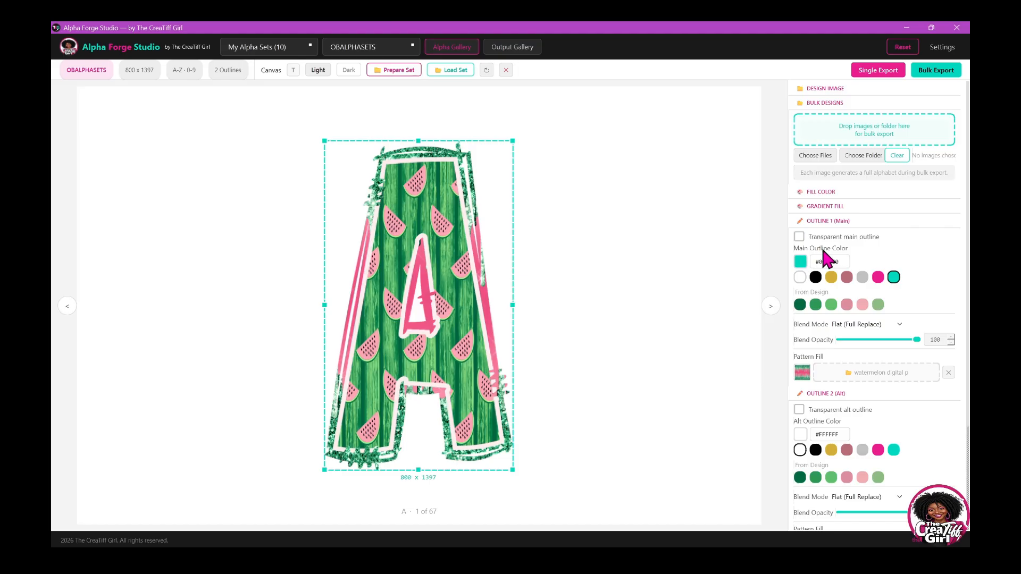
Try making the main outline transparent, and turn it back on
{"action": "left_click", "coordinate": [799, 237]}
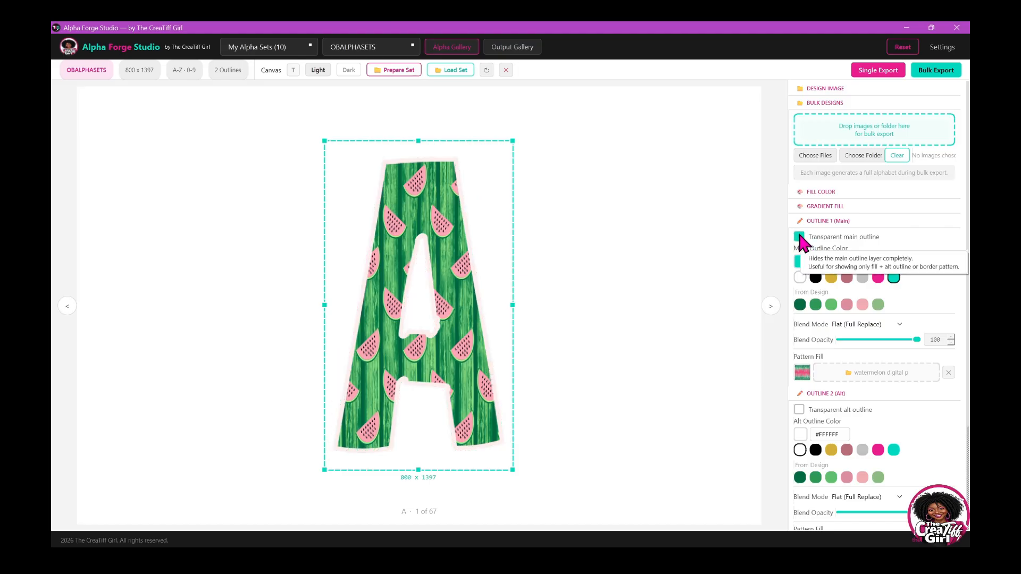
{"action": "left_click", "coordinate": [800, 237]}
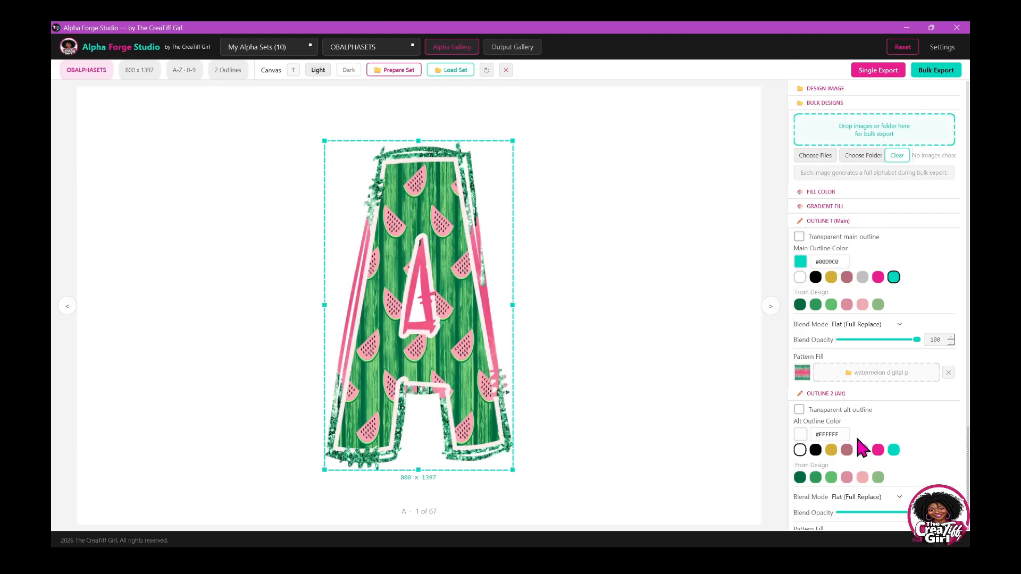
{"action": "left_click", "coordinate": [800, 406]}
Raise the alt outline's blend opacity to 100
{"action": "scroll", "coordinate": [931, 484], "scroll_direction": "down", "scroll_amount": 8}
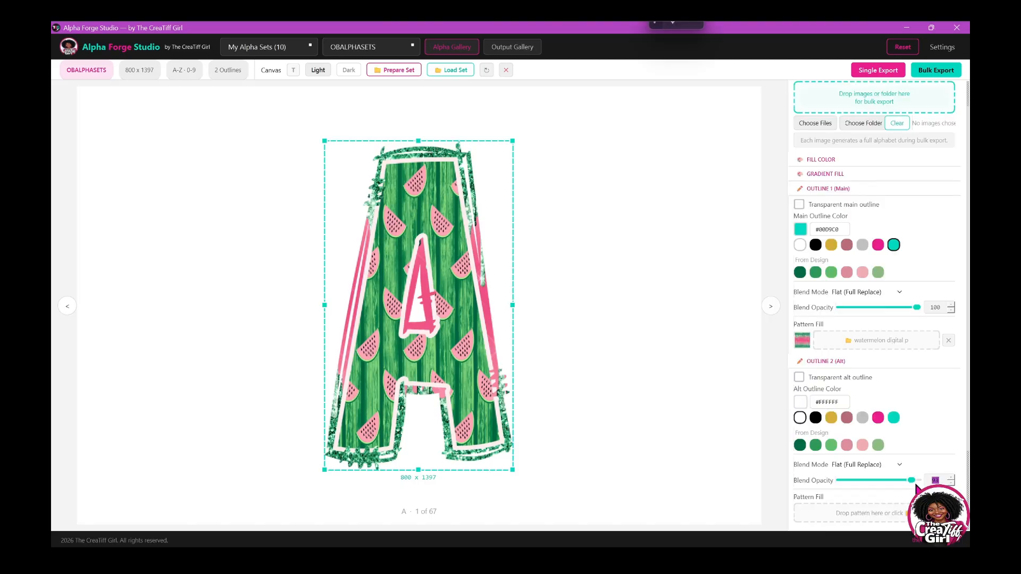
{"action": "left_click_drag", "start_coordinate": [915, 482], "coordinate": [936, 488]}
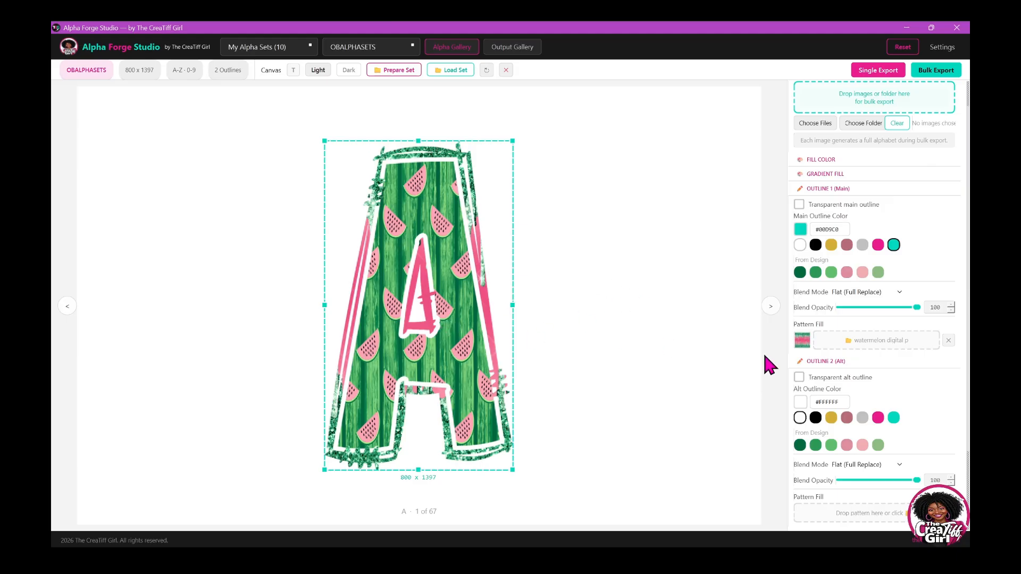
Step forward through the letters from A to N to inspect the watermelon fill and outlines on each
{"action": "left_click", "coordinate": [773, 307]}
{"action": "left_click", "coordinate": [774, 307]}
{"action": "left_click", "coordinate": [774, 306]}
{"action": "left_click", "coordinate": [774, 307]}
{"action": "left_click", "coordinate": [774, 307]}
{"action": "left_click", "coordinate": [771, 306]}
{"action": "left_click", "coordinate": [770, 306]}
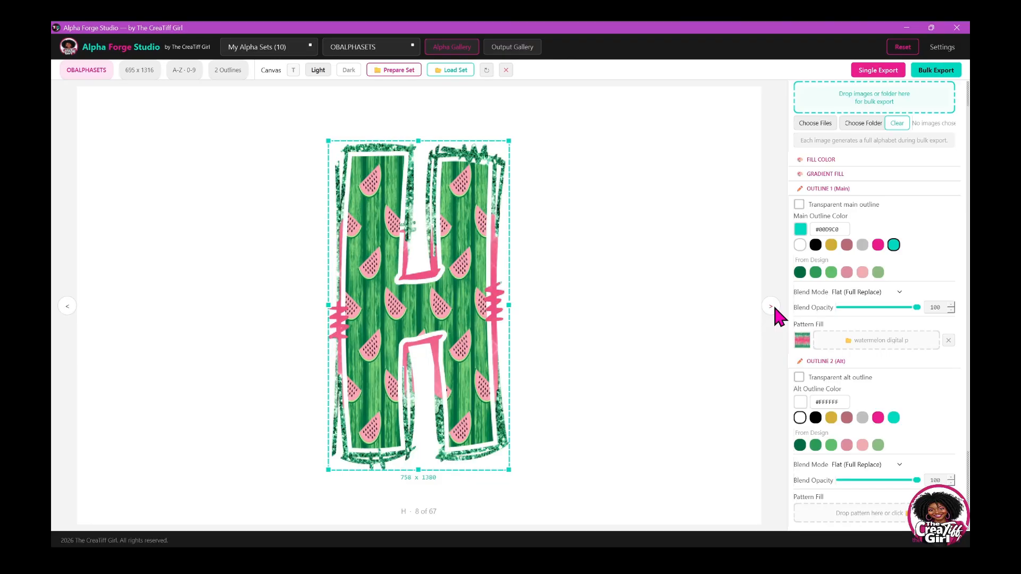
{"action": "left_click", "coordinate": [770, 306]}
{"action": "left_click", "coordinate": [770, 307]}
{"action": "left_click", "coordinate": [770, 306]}
{"action": "left_click", "coordinate": [771, 307]}
{"action": "left_click", "coordinate": [771, 306]}
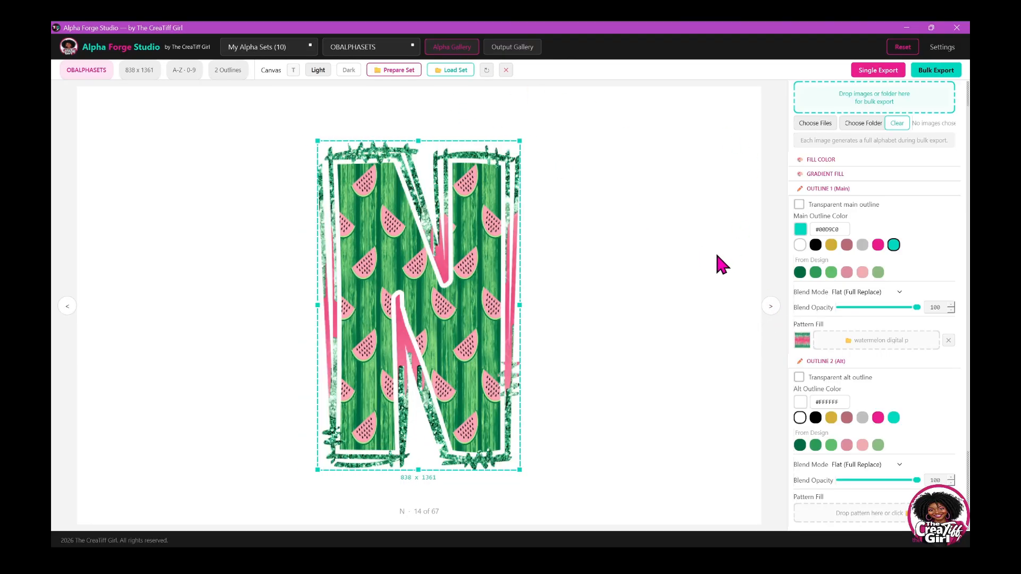
Preview the watermelon design on I, 9, lowercase a and b, V and K from the Alpha Gallery
{"action": "left_click_drag", "start_coordinate": [482, 114], "coordinate": [741, 113]}
{"action": "scroll", "coordinate": [609, 298], "scroll_direction": "up", "scroll_amount": 3}
{"action": "left_click", "coordinate": [575, 181]}
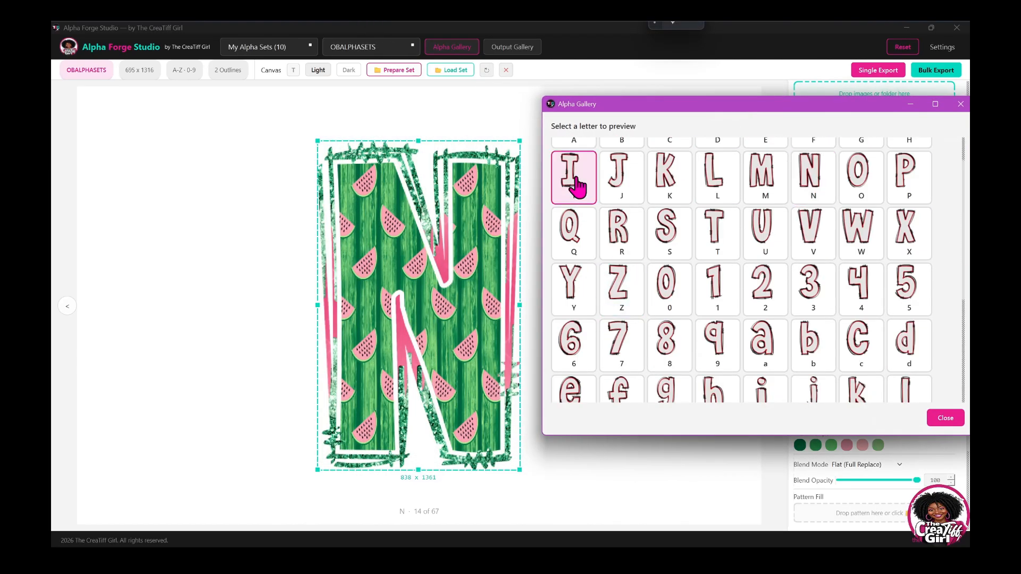
{"action": "left_click", "coordinate": [718, 345]}
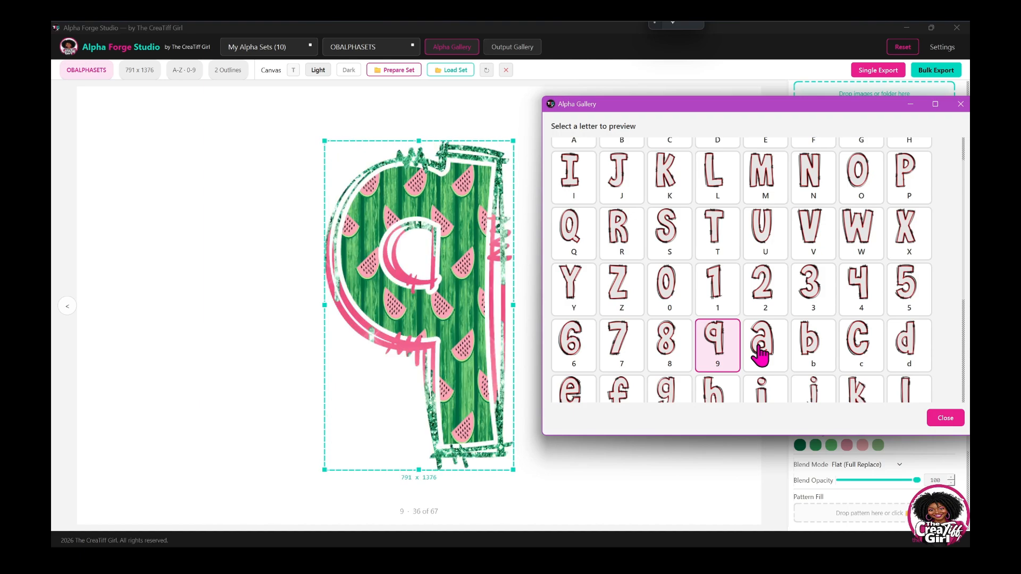
{"action": "left_click", "coordinate": [761, 355]}
{"action": "left_click", "coordinate": [812, 347]}
{"action": "left_click", "coordinate": [809, 237]}
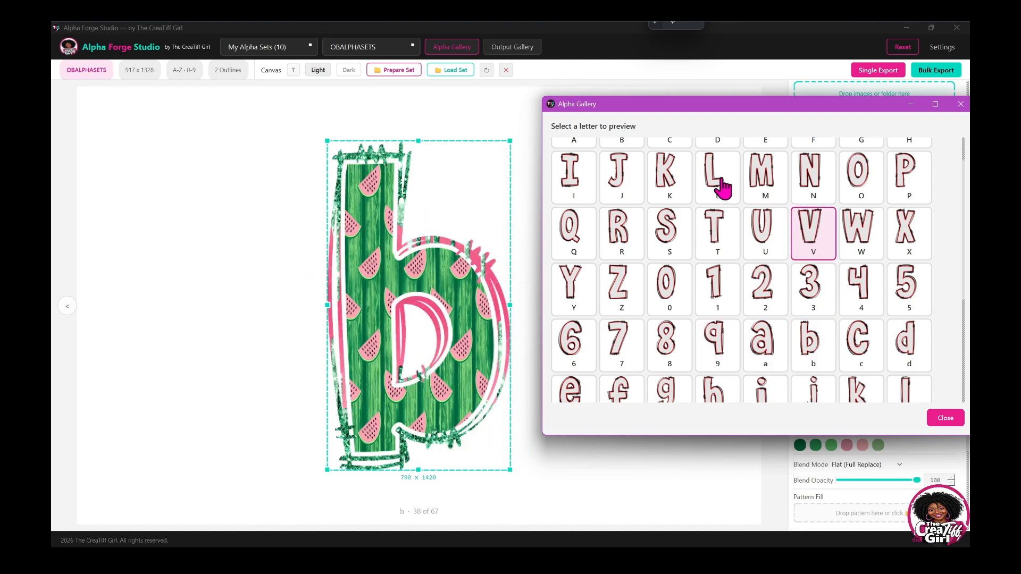
{"action": "left_click", "coordinate": [668, 175]}
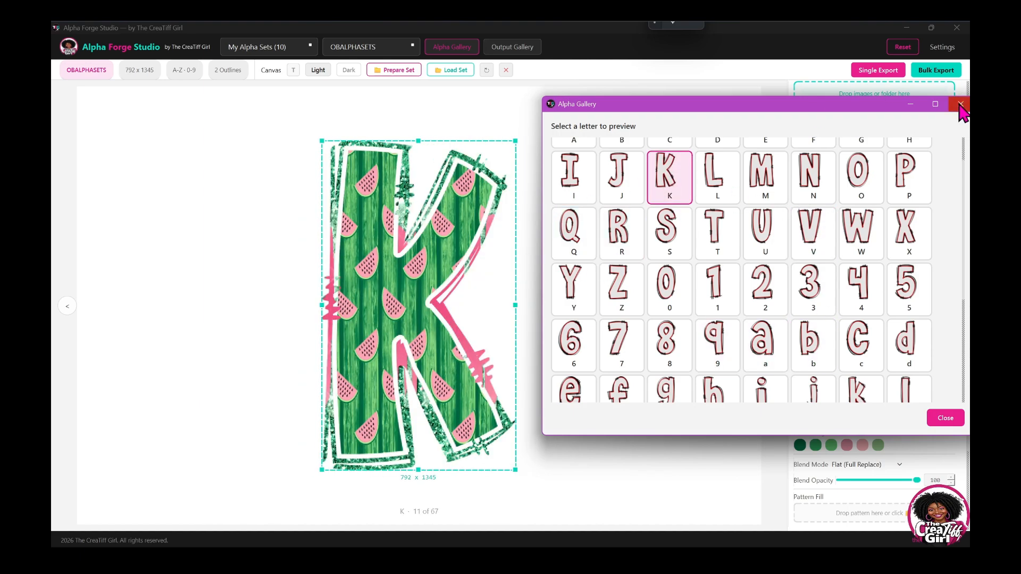
Close the Alpha Gallery and switch the active alpha set to TCGALPHASET
{"action": "left_click", "coordinate": [961, 105]}
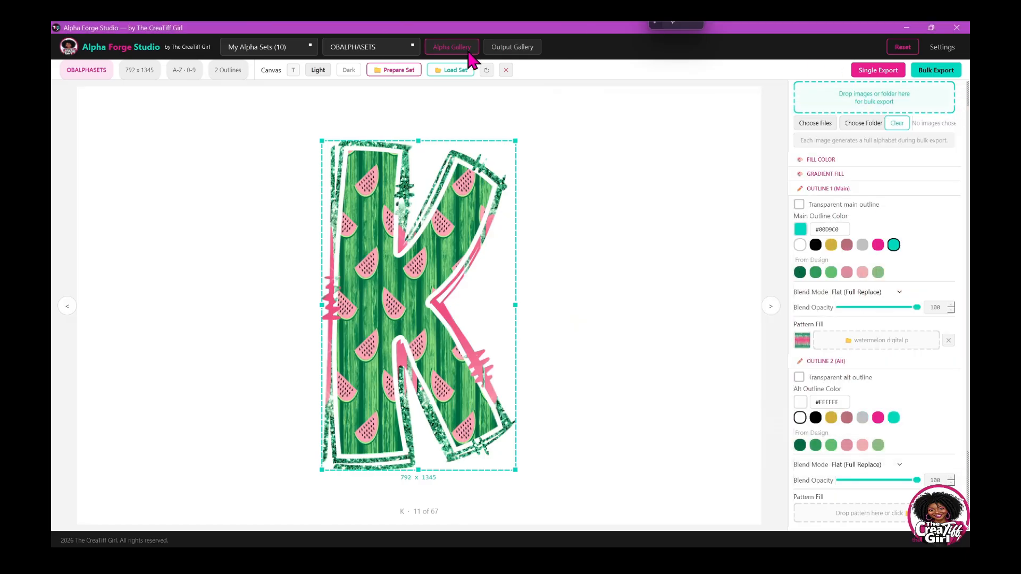
{"action": "left_click", "coordinate": [363, 57]}
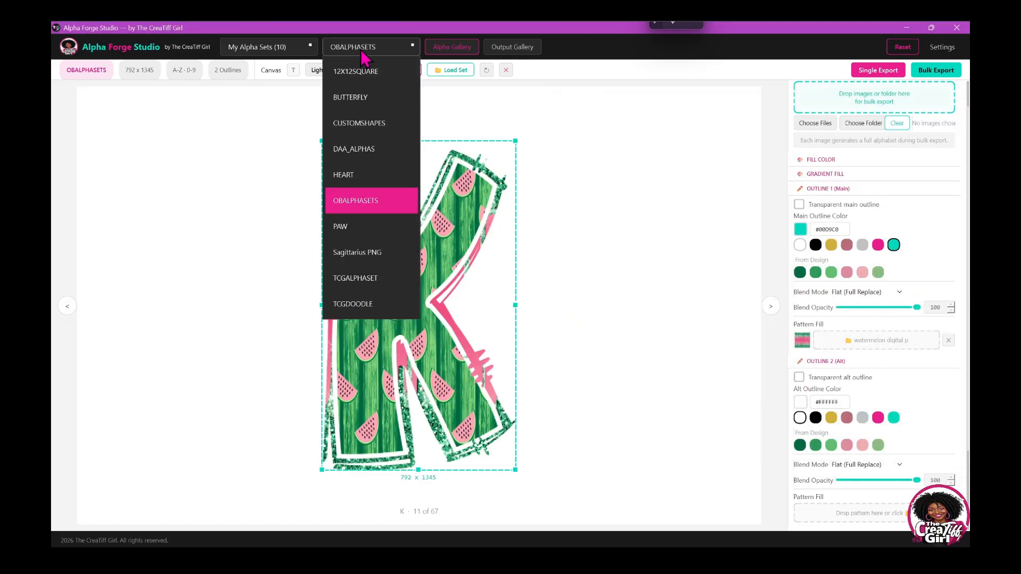
{"action": "left_click", "coordinate": [371, 276]}
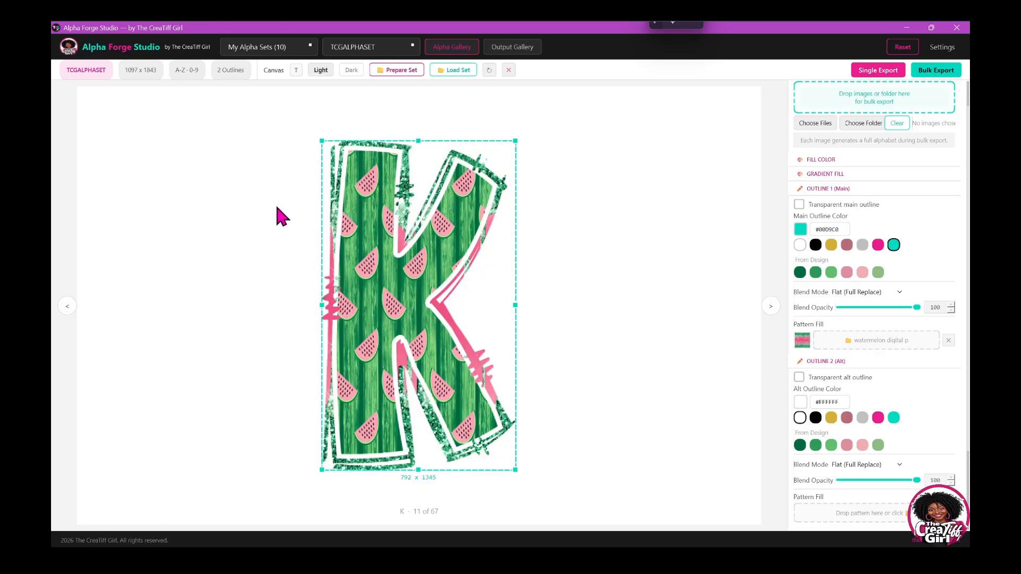
Step forward through the TCGALPHASET letters up to W to inspect the watermelon fill and outlines on each
{"action": "left_click", "coordinate": [768, 305]}
{"action": "left_click", "coordinate": [767, 306]}
{"action": "double_click", "coordinate": [767, 305]}
{"action": "triple_click", "coordinate": [767, 306]}
{"action": "double_click", "coordinate": [768, 305]}
{"action": "double_click", "coordinate": [767, 306]}
{"action": "left_click", "coordinate": [770, 306]}
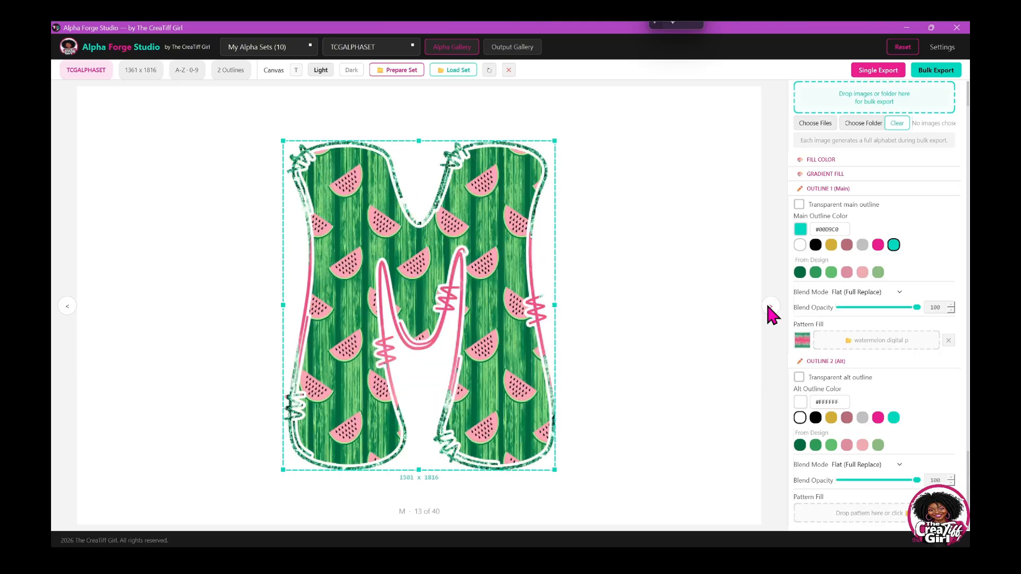
{"action": "left_click", "coordinate": [770, 306]}
{"action": "double_click", "coordinate": [770, 306]}
{"action": "double_click", "coordinate": [770, 307]}
{"action": "double_click", "coordinate": [769, 306]}
{"action": "left_click", "coordinate": [769, 307]}
{"action": "double_click", "coordinate": [770, 306]}
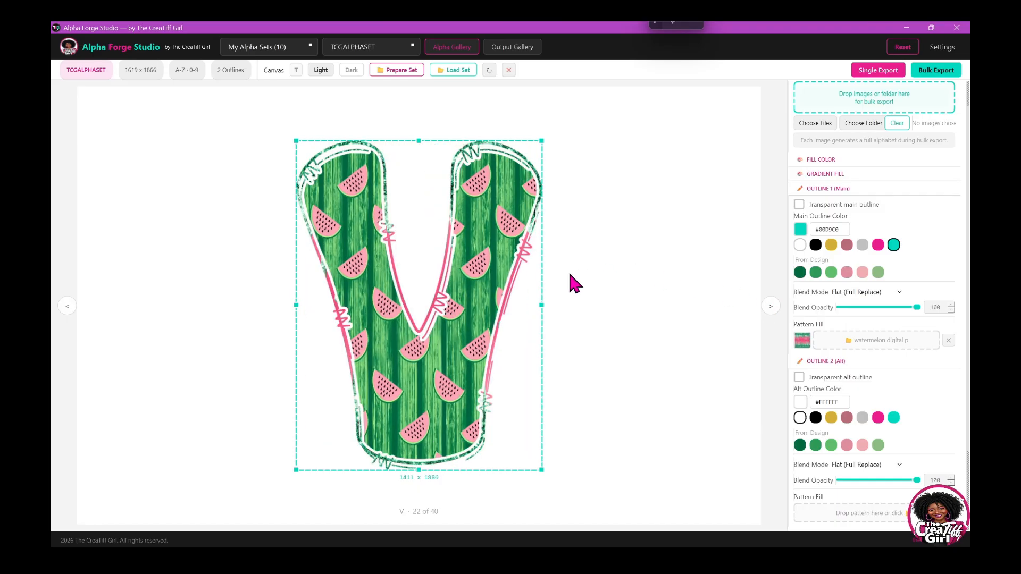
Turn off the border pattern and collapse its settings
{"action": "scroll", "coordinate": [915, 367], "scroll_direction": "down", "scroll_amount": 2}
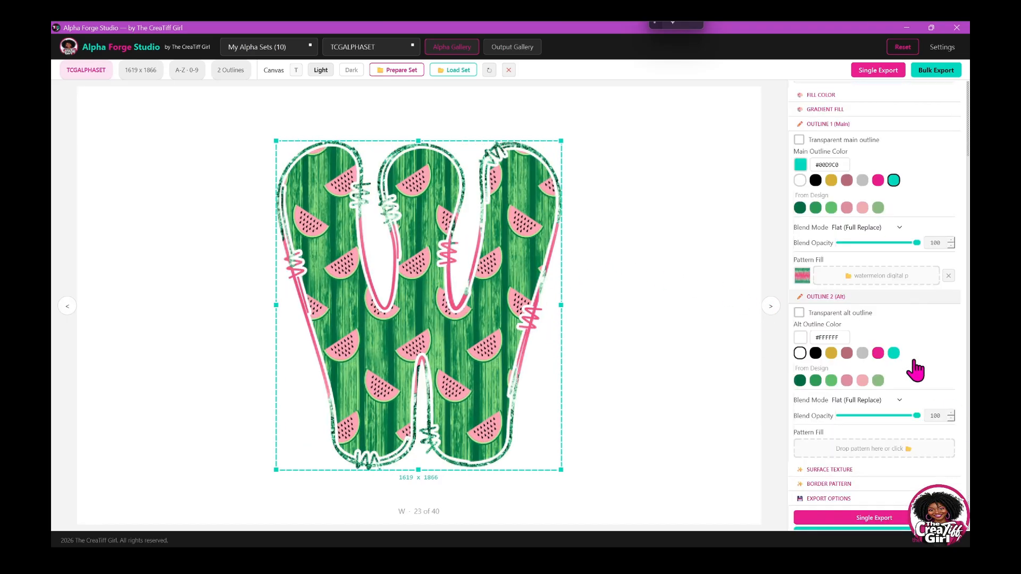
{"action": "scroll", "coordinate": [913, 358], "scroll_direction": "up", "scroll_amount": 3}
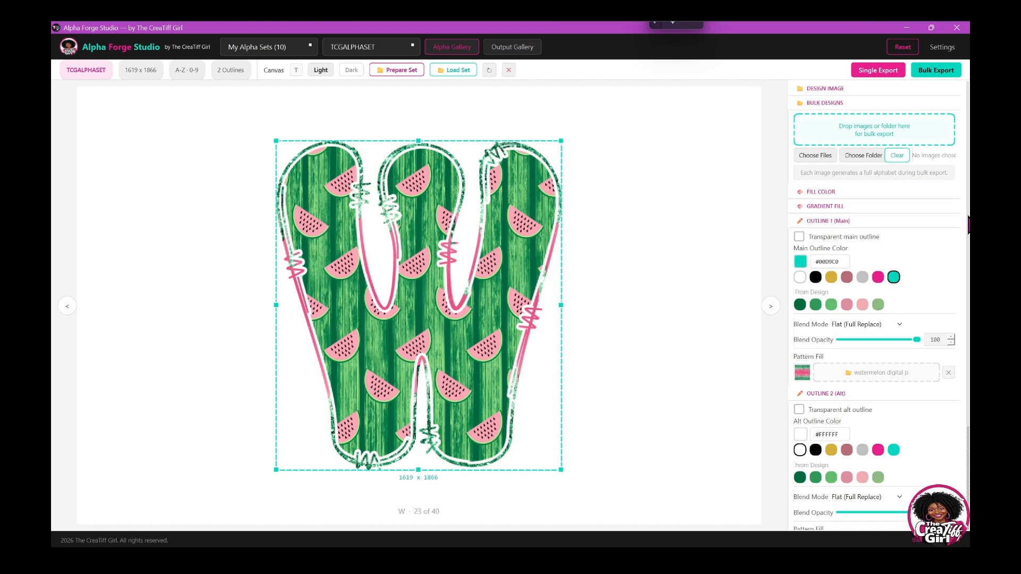
{"action": "scroll", "coordinate": [904, 371], "scroll_direction": "down", "scroll_amount": 3}
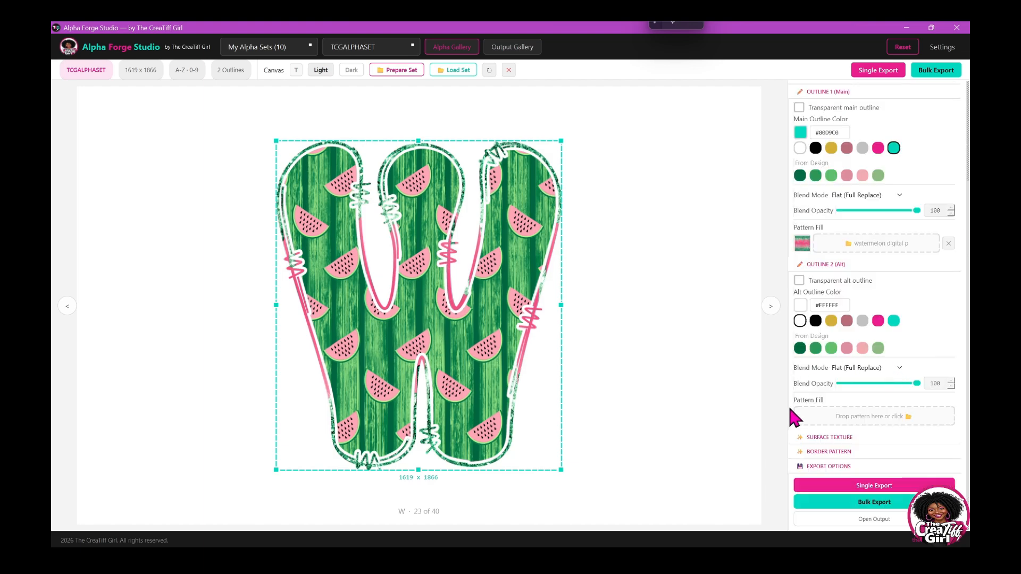
{"action": "left_click", "coordinate": [824, 453]}
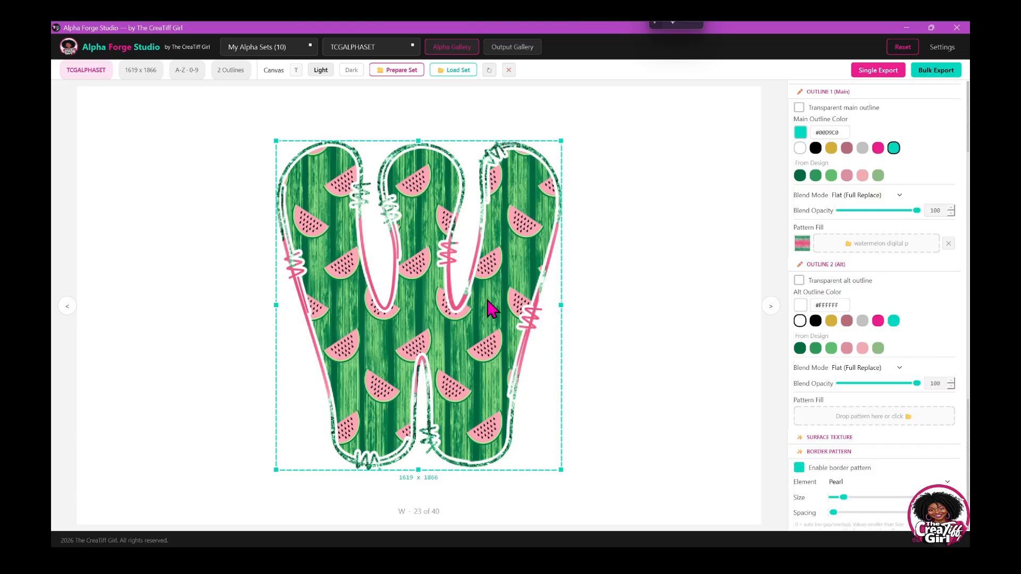
{"action": "left_click", "coordinate": [799, 468]}
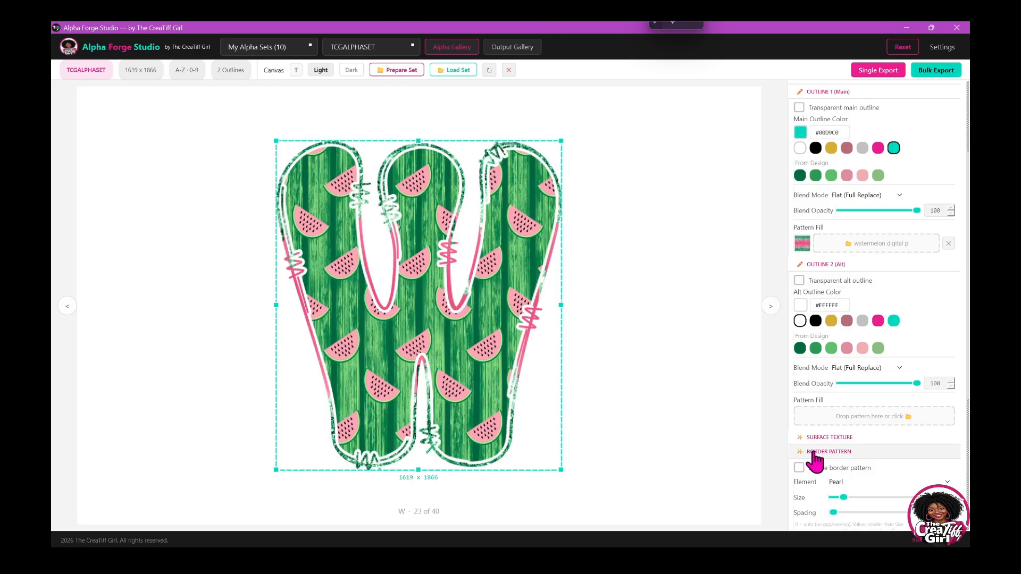
{"action": "left_click", "coordinate": [813, 453]}
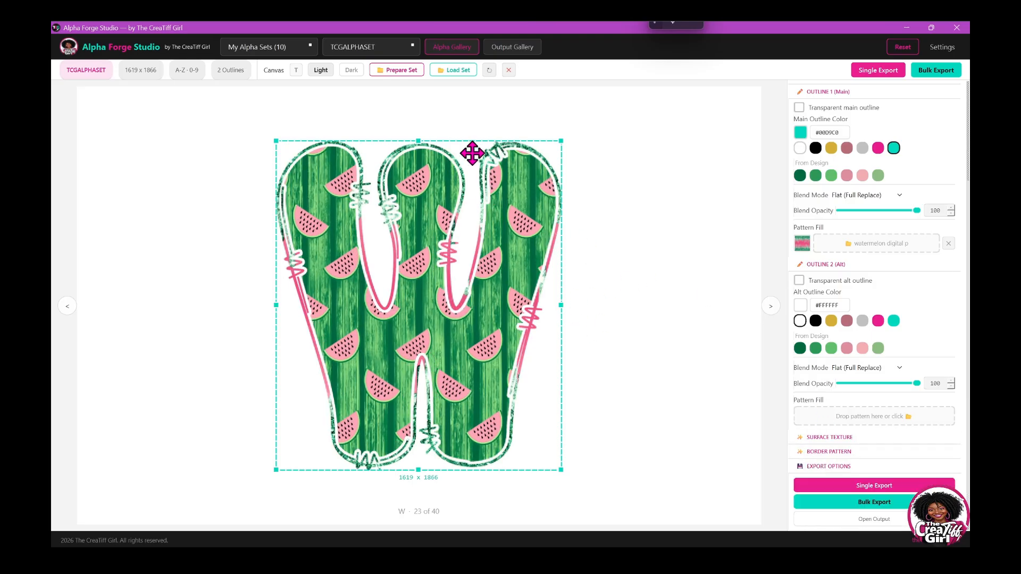
{"action": "left_click", "coordinate": [353, 46]}
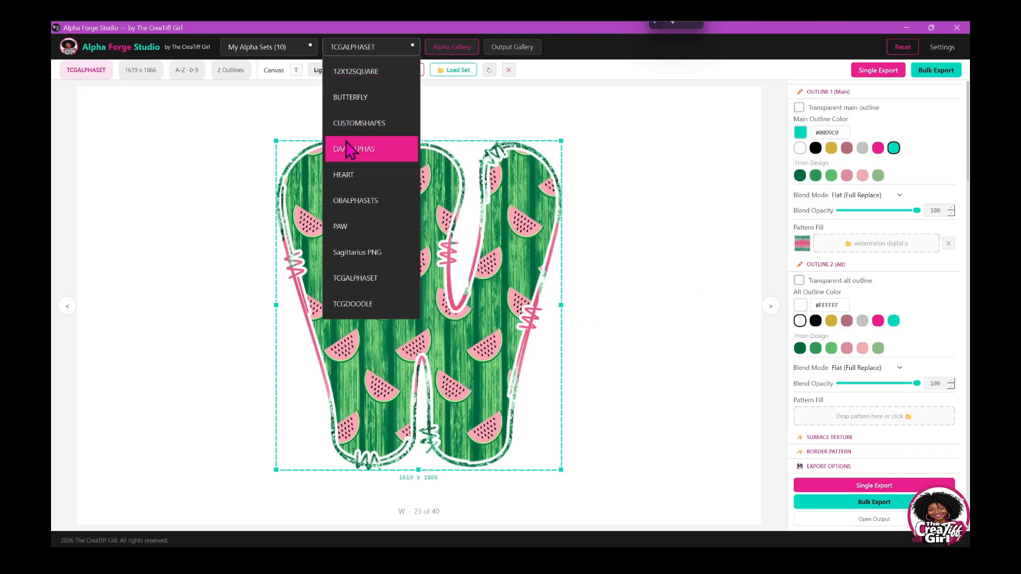
{"action": "left_click", "coordinate": [648, 240]}
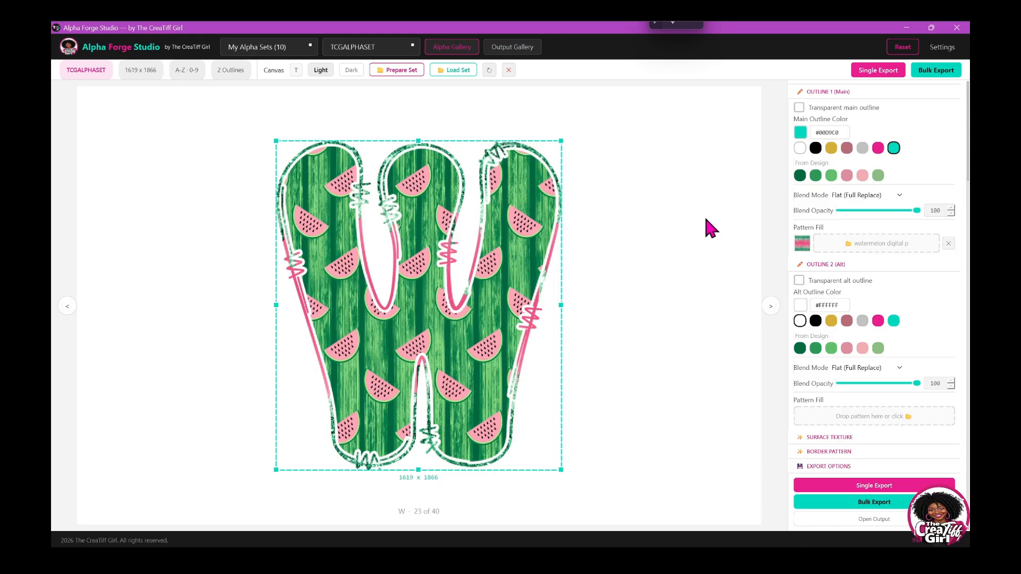
{"action": "left_click", "coordinate": [843, 505]}
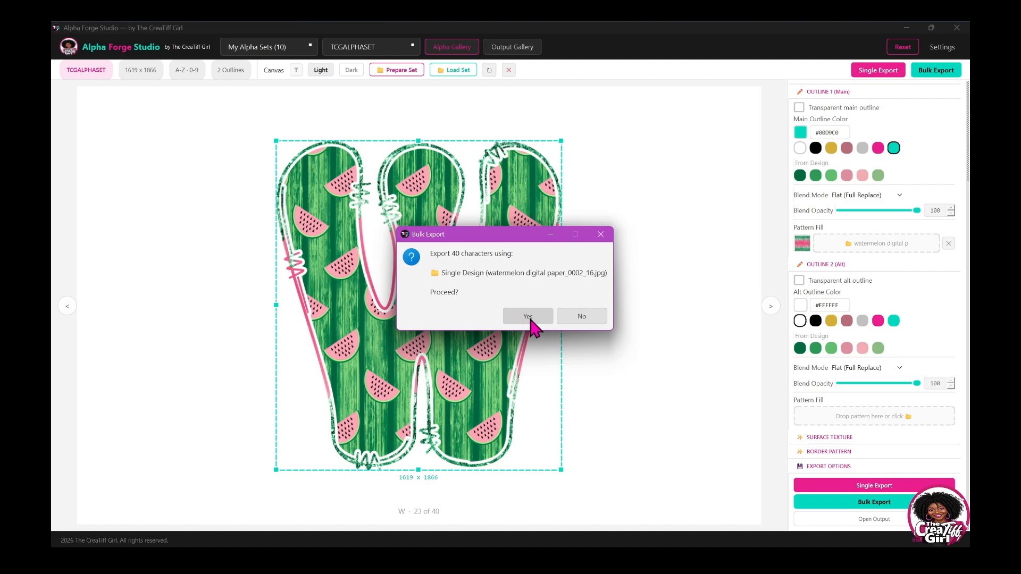
{"action": "left_click", "coordinate": [600, 234]}
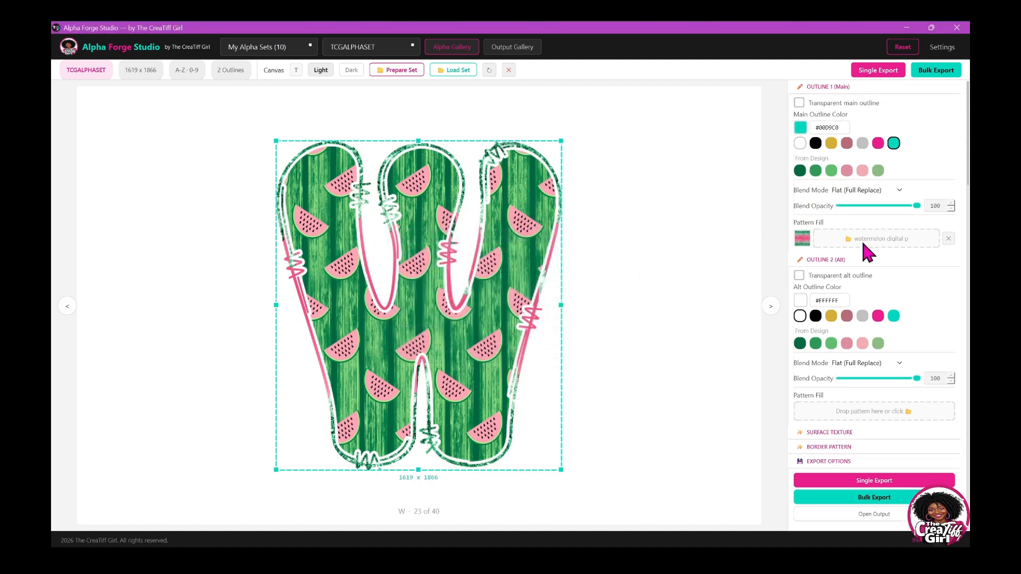
Review the export options and bulk export all characters of TCGALPHASET with the single watermelon design
{"action": "left_click", "coordinate": [824, 462]}
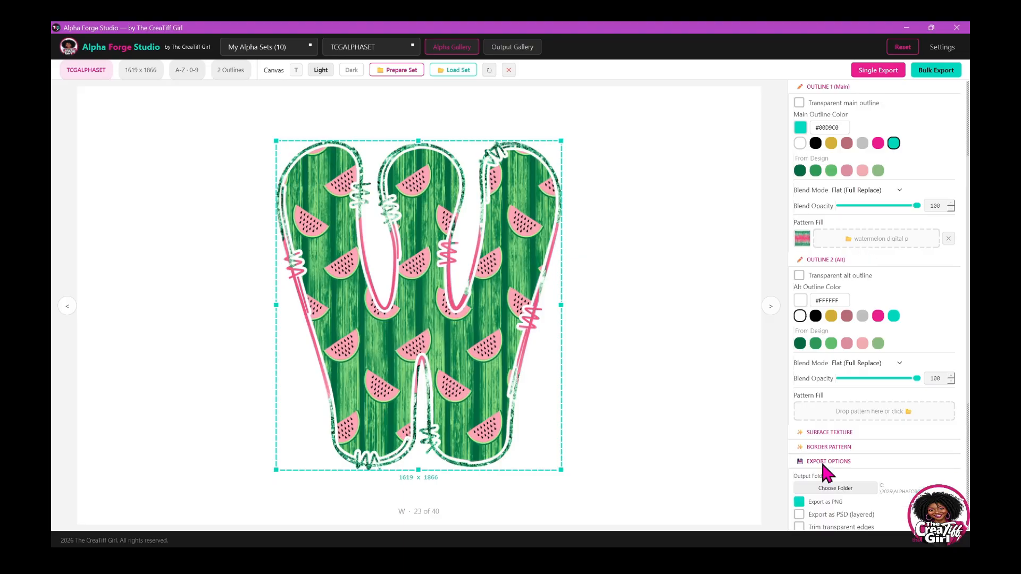
{"action": "scroll", "coordinate": [851, 416], "scroll_direction": "down", "scroll_amount": 2}
{"action": "scroll", "coordinate": [850, 413], "scroll_direction": "down", "scroll_amount": 3}
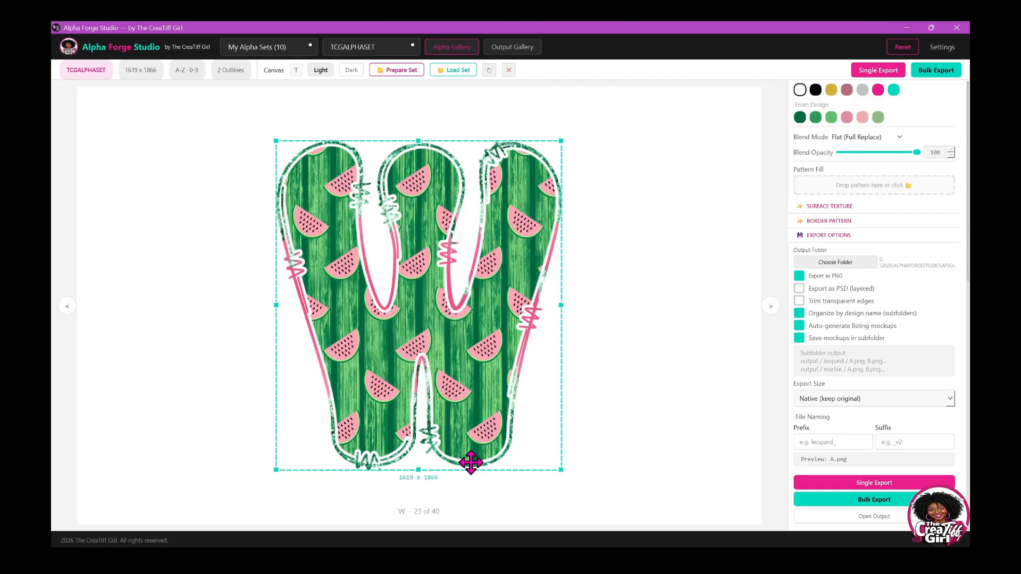
{"action": "left_click", "coordinate": [823, 501]}
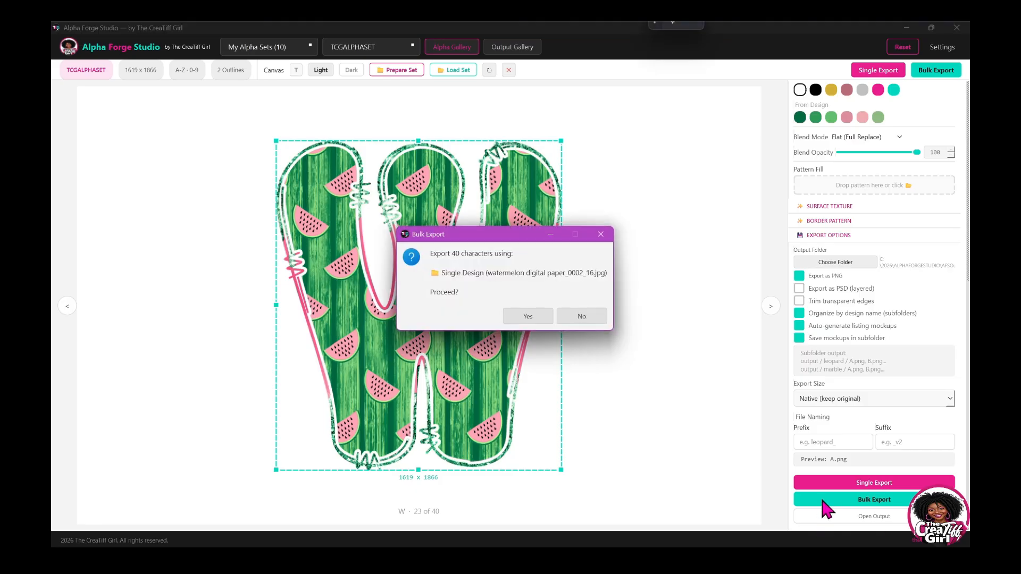
{"action": "left_click", "coordinate": [534, 323]}
Open the export output folder and its TCGALPHASET_watermelon digital paper_0002_16 subfolder, and make the folder window narrower
{"action": "scroll", "coordinate": [870, 494], "scroll_direction": "down", "scroll_amount": 1}
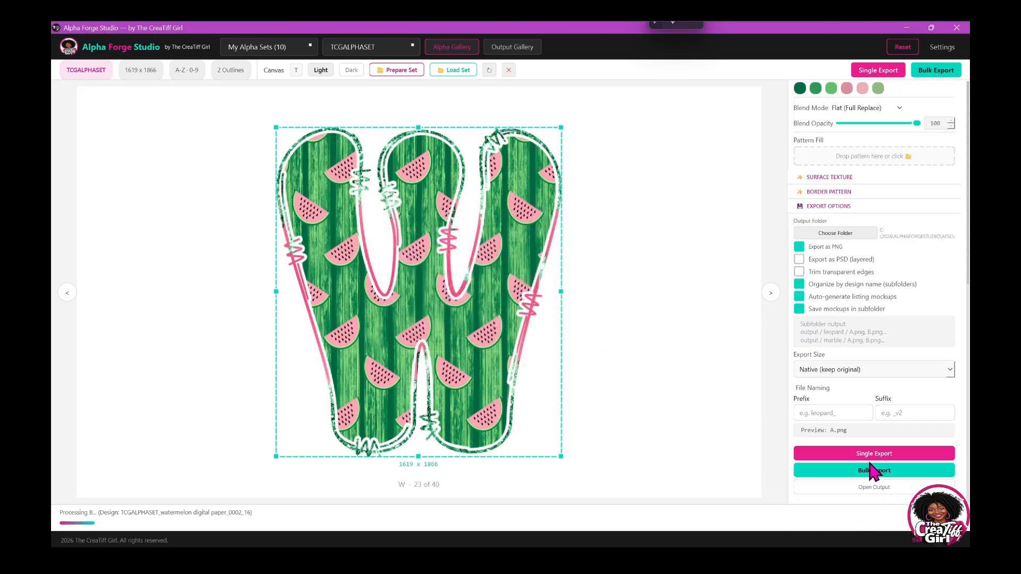
{"action": "left_click", "coordinate": [859, 490]}
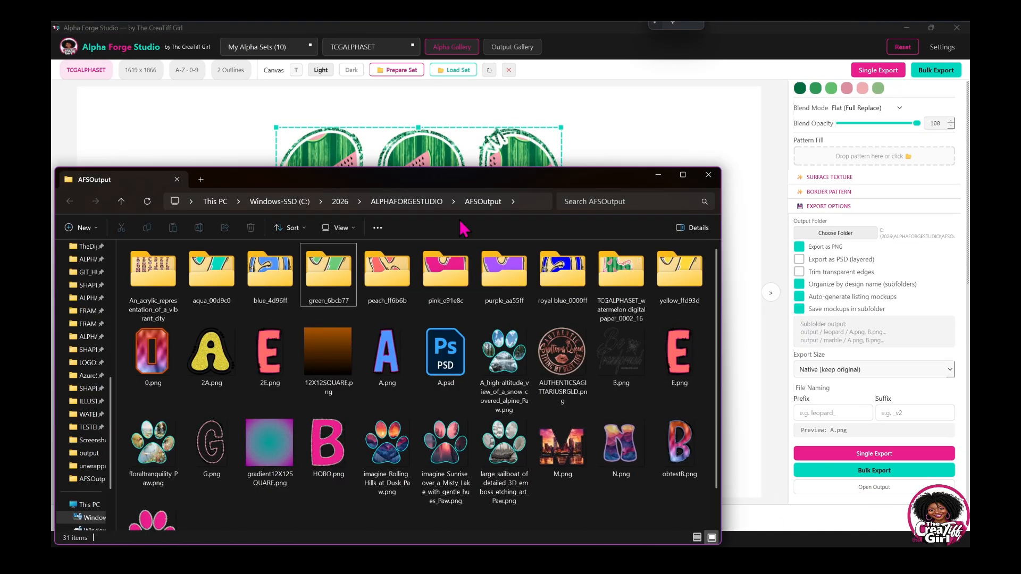
{"action": "left_click_drag", "start_coordinate": [488, 183], "coordinate": [531, 146]}
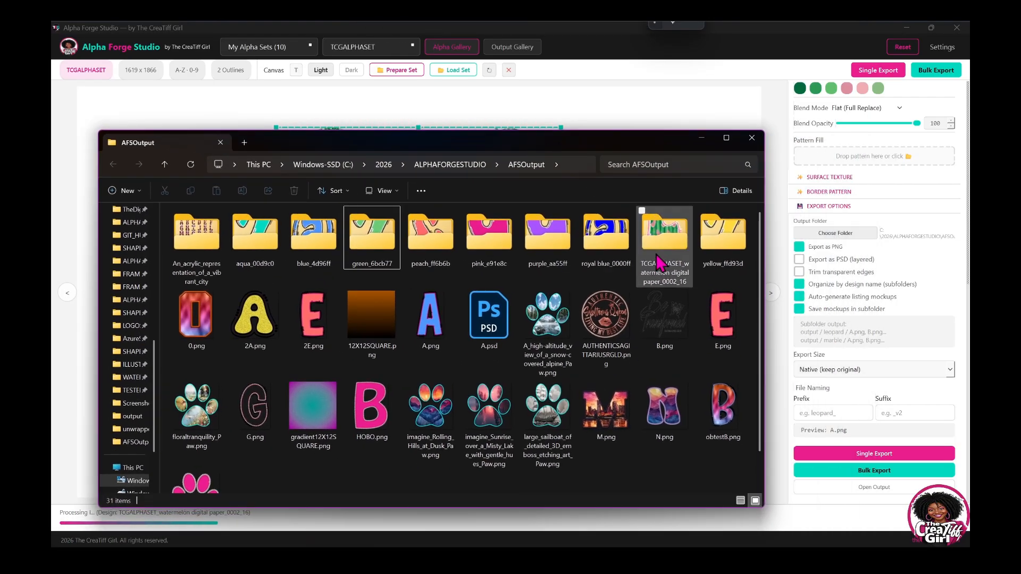
{"action": "double_click", "coordinate": [660, 252]}
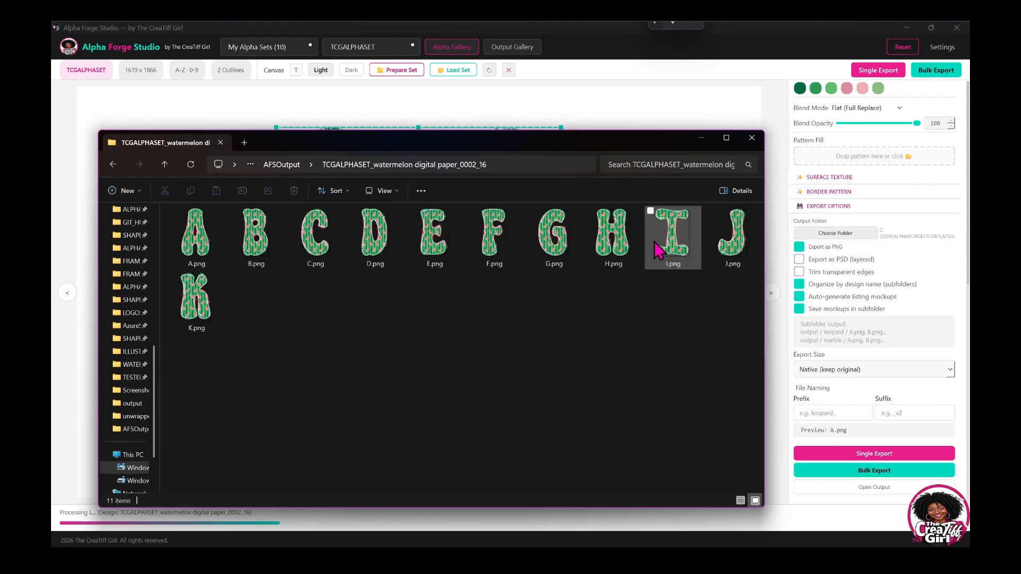
{"action": "left_click_drag", "start_coordinate": [532, 147], "coordinate": [542, 182]}
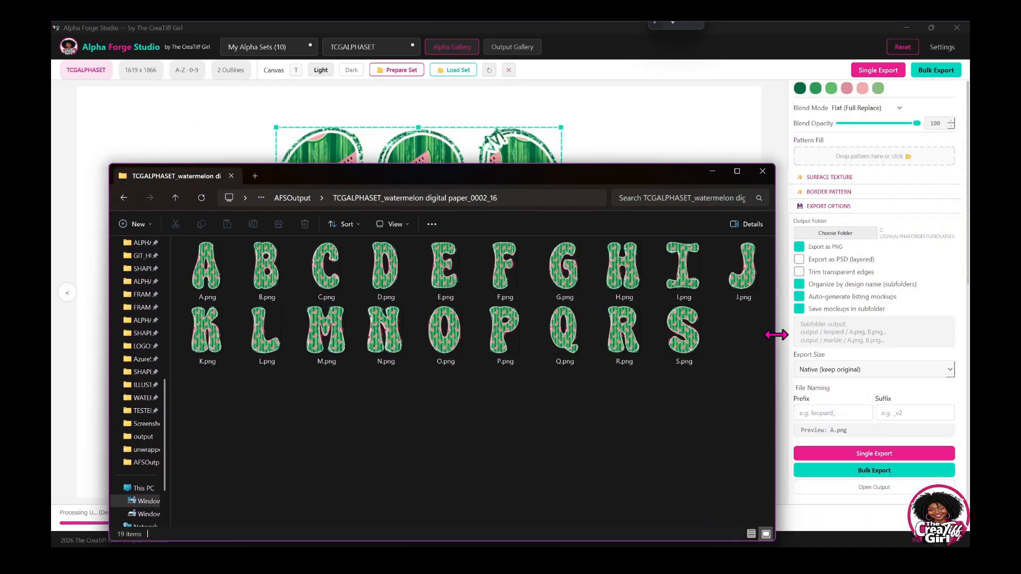
{"action": "left_click_drag", "start_coordinate": [775, 338], "coordinate": [668, 340]}
{"action": "left_click_drag", "start_coordinate": [532, 178], "coordinate": [646, 105]}
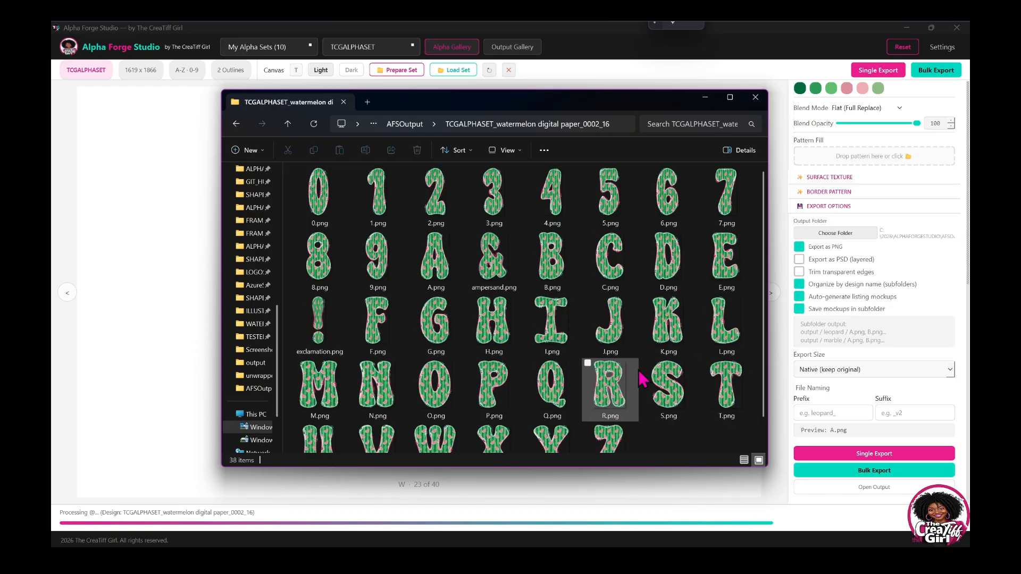
Look over the exported character images and open the mockups subfolder
{"action": "scroll", "coordinate": [633, 361], "scroll_direction": "down", "scroll_amount": 2}
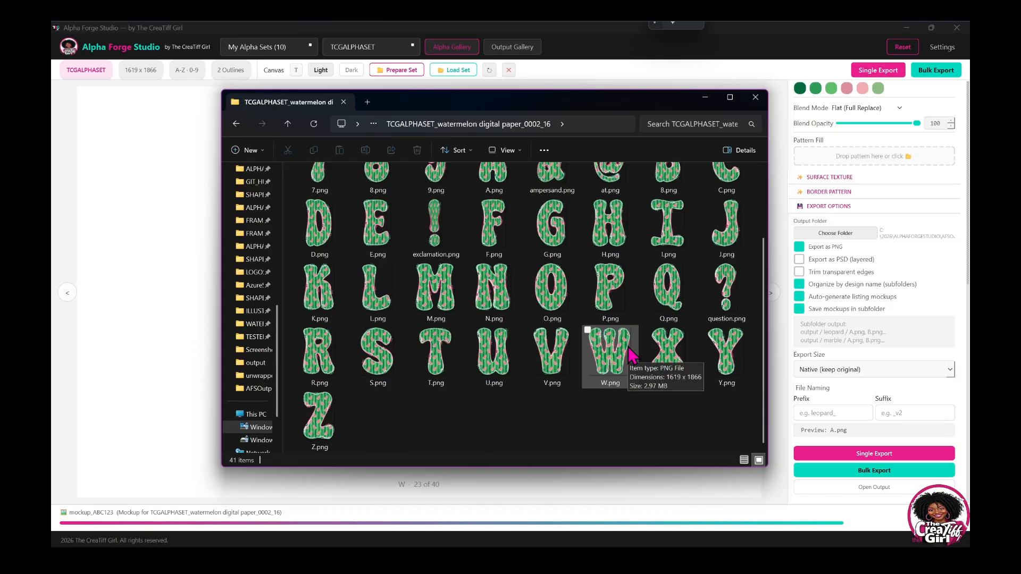
{"action": "scroll", "coordinate": [633, 355], "scroll_direction": "up", "scroll_amount": 2}
{"action": "left_click", "coordinate": [338, 204]}
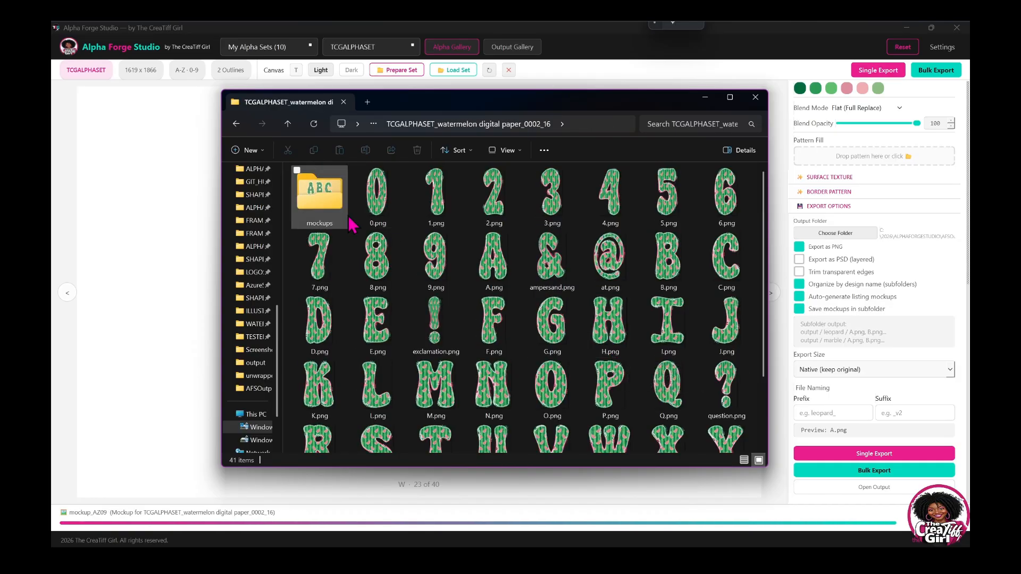
{"action": "double_click", "coordinate": [339, 204]}
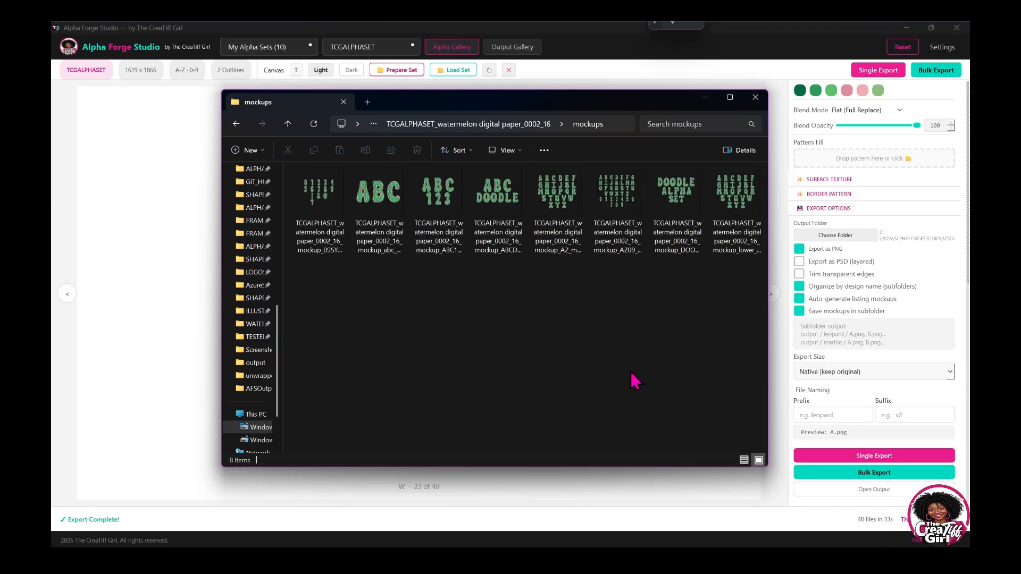
Return to the exported characters folder and page through the images from 0.png to L.png in the photo viewer
{"action": "left_click", "coordinate": [504, 129]}
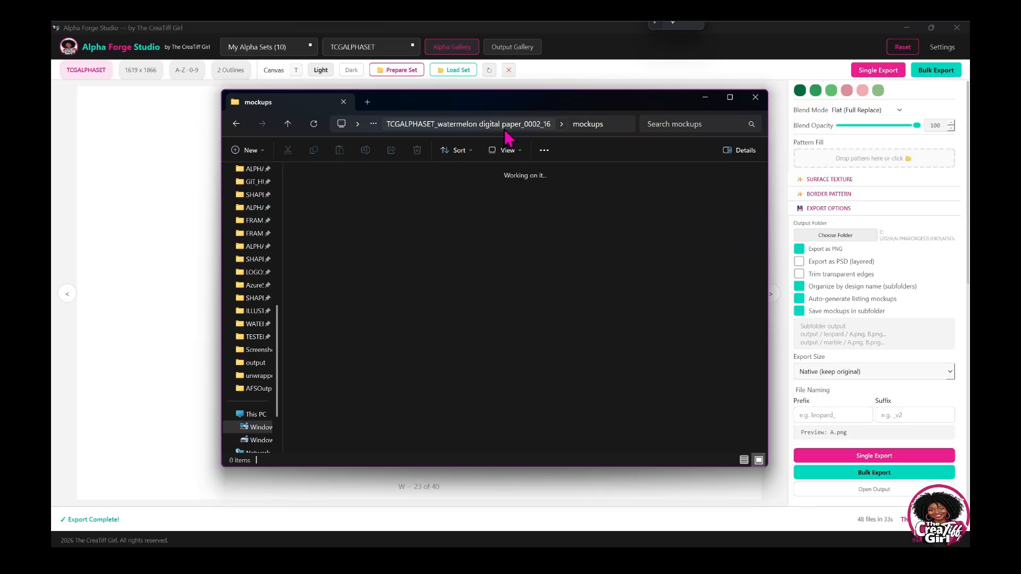
{"action": "double_click", "coordinate": [389, 204]}
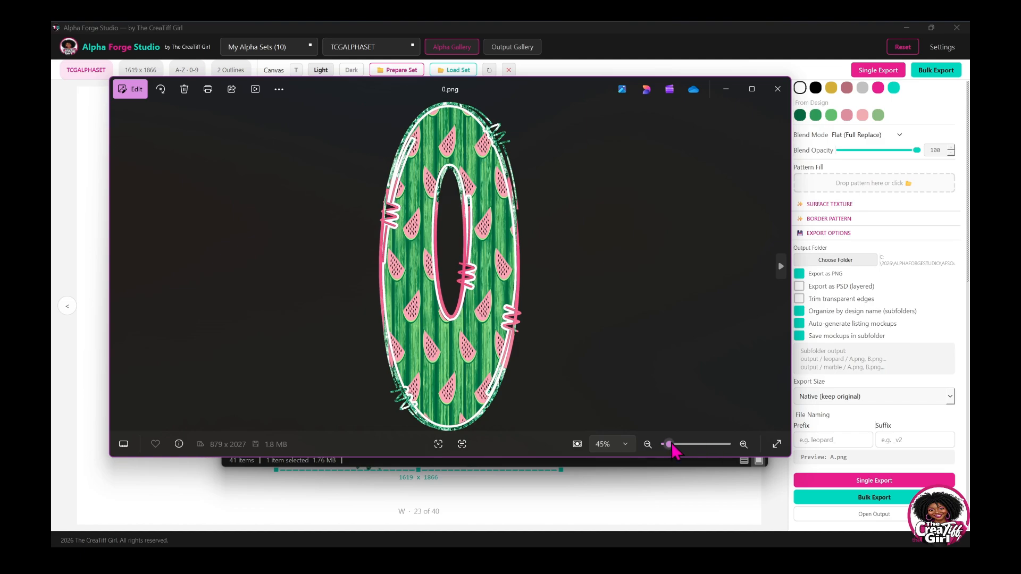
{"action": "mouse_move", "coordinate": [671, 445]}
{"action": "left_mouse_down"}
{"action": "mouse_move", "coordinate": [688, 444]}
{"action": "mouse_move", "coordinate": [669, 443]}
{"action": "left_mouse_up"}
{"action": "left_click", "coordinate": [781, 267]}
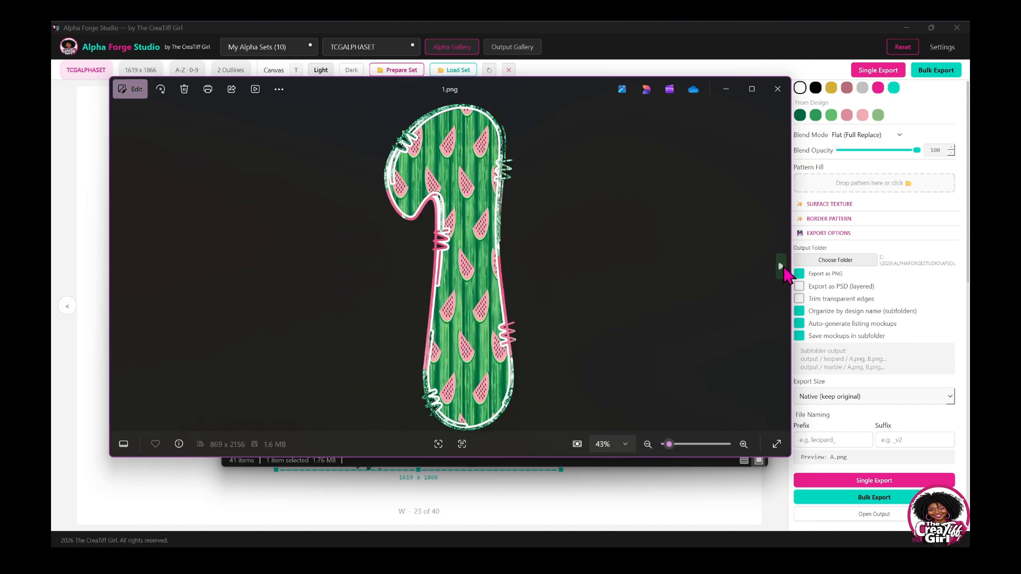
{"action": "left_click", "coordinate": [781, 267]}
{"action": "left_click", "coordinate": [780, 267]}
{"action": "left_click", "coordinate": [781, 267]}
{"action": "left_click", "coordinate": [781, 268]}
{"action": "left_click", "coordinate": [780, 267]}
{"action": "left_click", "coordinate": [781, 267]}
{"action": "left_click", "coordinate": [780, 267]}
{"action": "left_click", "coordinate": [781, 267]}
{"action": "left_click", "coordinate": [781, 267]}
{"action": "left_click", "coordinate": [781, 267]}
{"action": "left_click", "coordinate": [781, 267]}
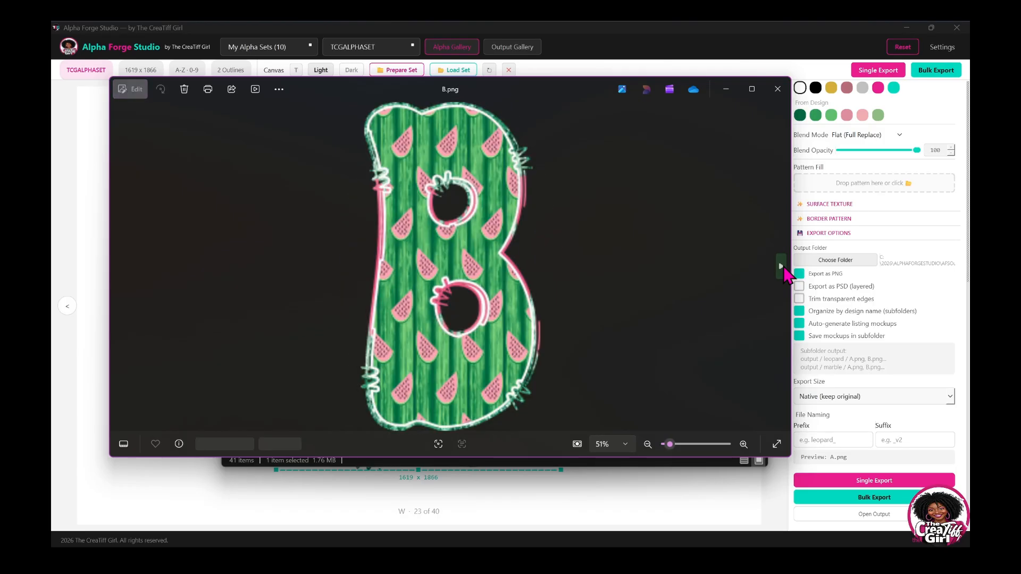
{"action": "left_click", "coordinate": [781, 267]}
{"action": "left_click", "coordinate": [781, 267]}
{"action": "left_click", "coordinate": [781, 267]}
{"action": "left_click", "coordinate": [781, 267]}
{"action": "left_click", "coordinate": [781, 267]}
{"action": "left_click", "coordinate": [780, 267]}
{"action": "left_click", "coordinate": [780, 267]}
{"action": "left_click", "coordinate": [780, 267]}
{"action": "left_click", "coordinate": [781, 267]}
{"action": "left_click", "coordinate": [780, 267]}
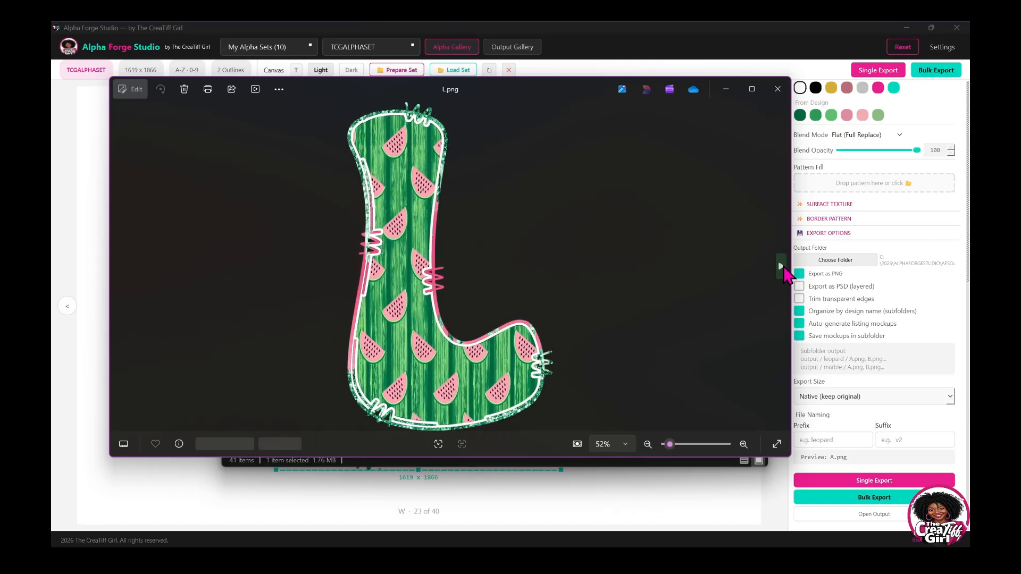
{"action": "left_click", "coordinate": [778, 89]}
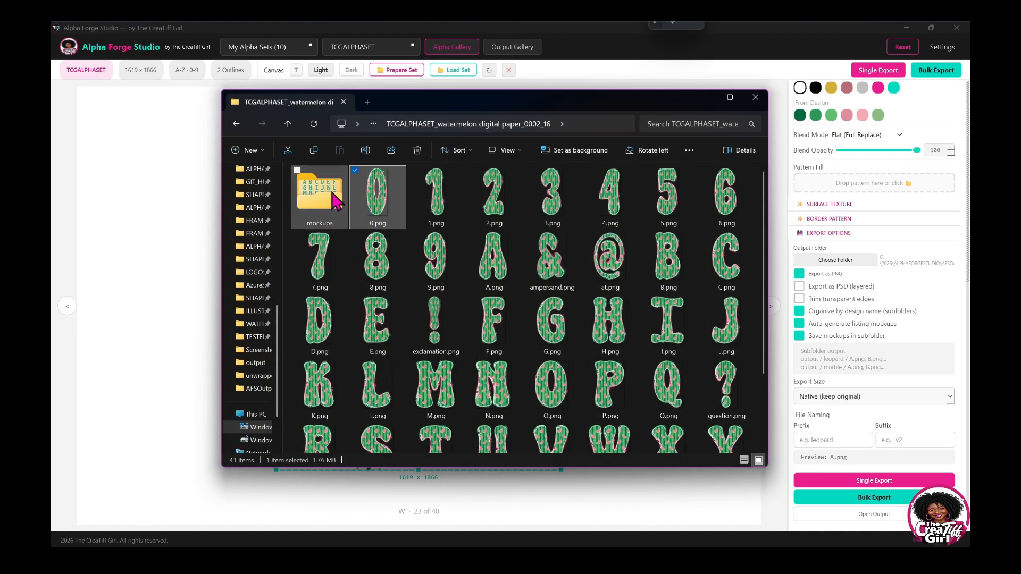
Open the mockups folder and page through its listing images, from the numbers-and-symbols mockup to the lower mockup
{"action": "left_click", "coordinate": [337, 201]}
{"action": "double_click", "coordinate": [332, 194]}
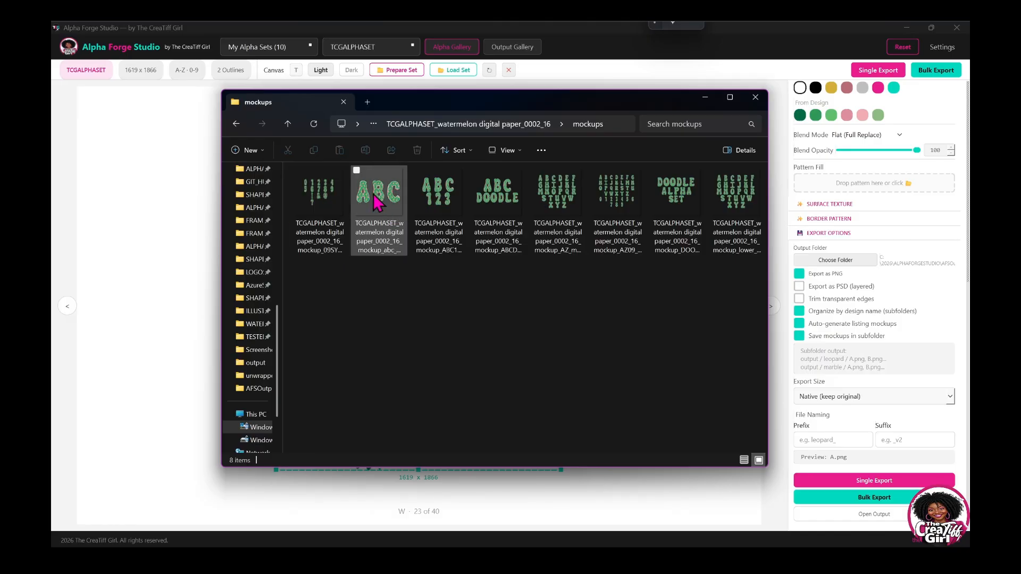
{"action": "double_click", "coordinate": [334, 212]}
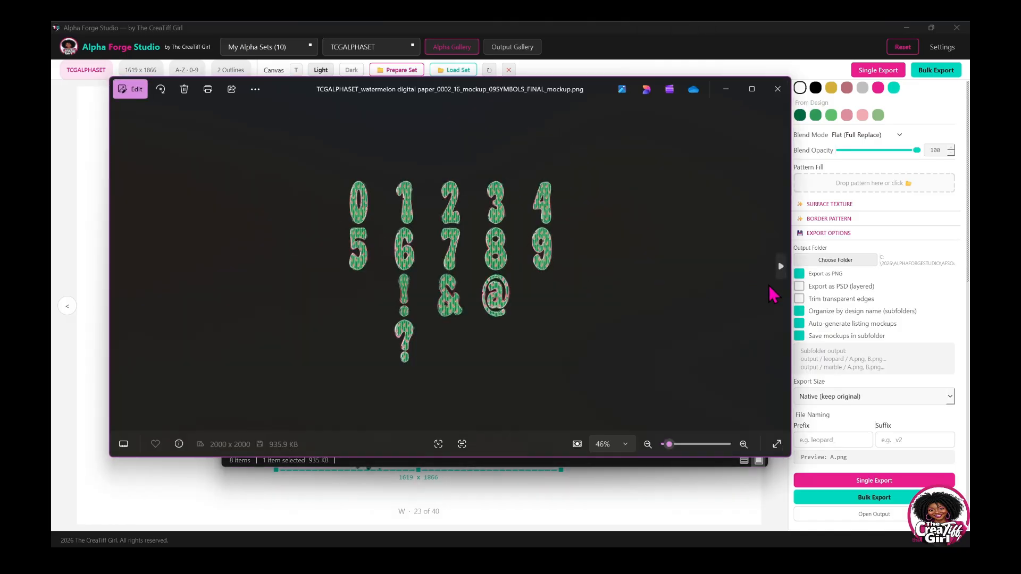
{"action": "left_click", "coordinate": [781, 269]}
{"action": "left_click", "coordinate": [781, 268]}
{"action": "left_click", "coordinate": [781, 268]}
{"action": "left_click", "coordinate": [781, 269]}
{"action": "left_click", "coordinate": [780, 269]}
{"action": "left_click", "coordinate": [781, 269]}
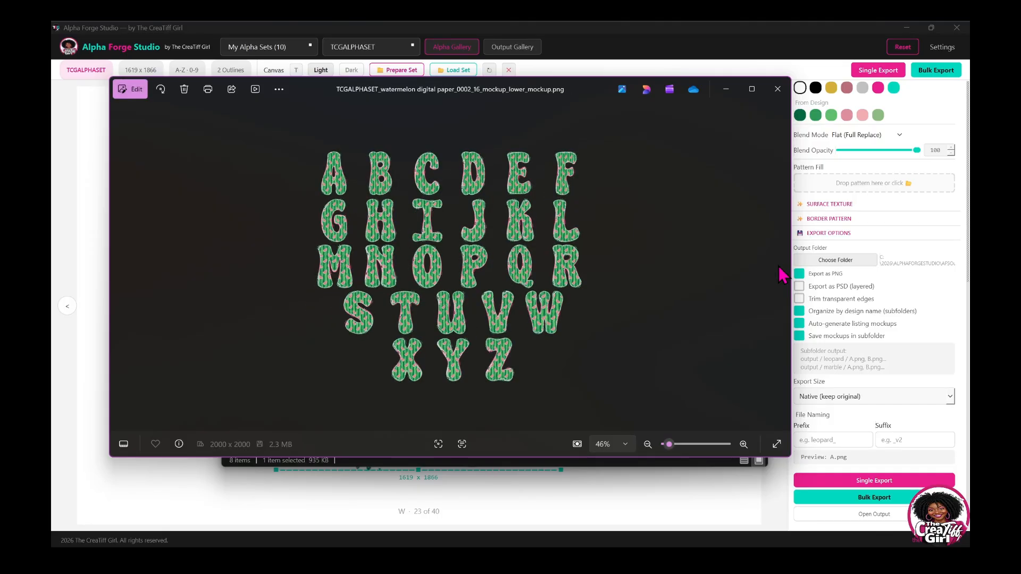
{"action": "left_click", "coordinate": [777, 89]}
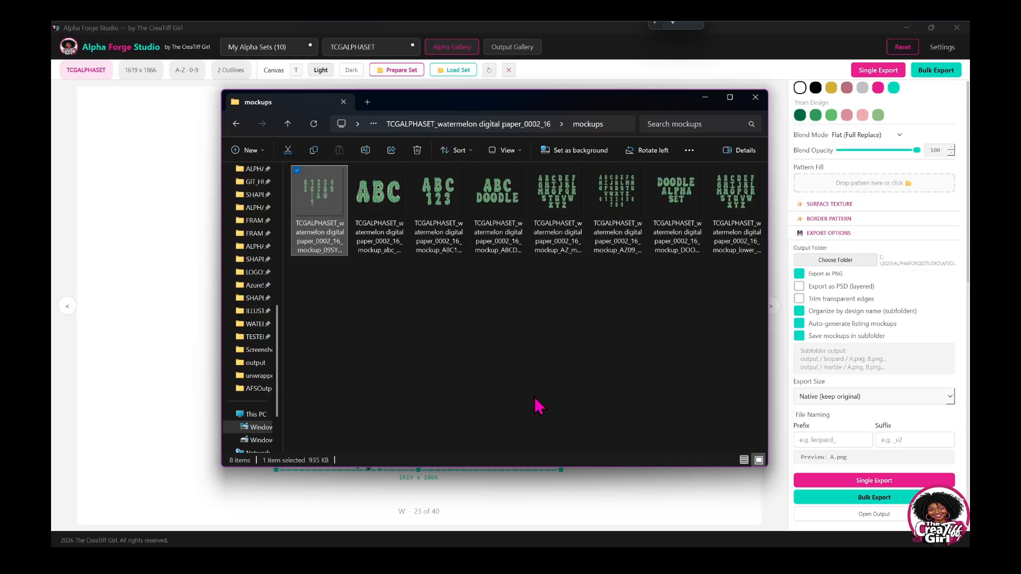
Close the mockups folder window and move the letter W slightly up and to the right on the canvas
{"action": "left_click", "coordinate": [750, 95]}
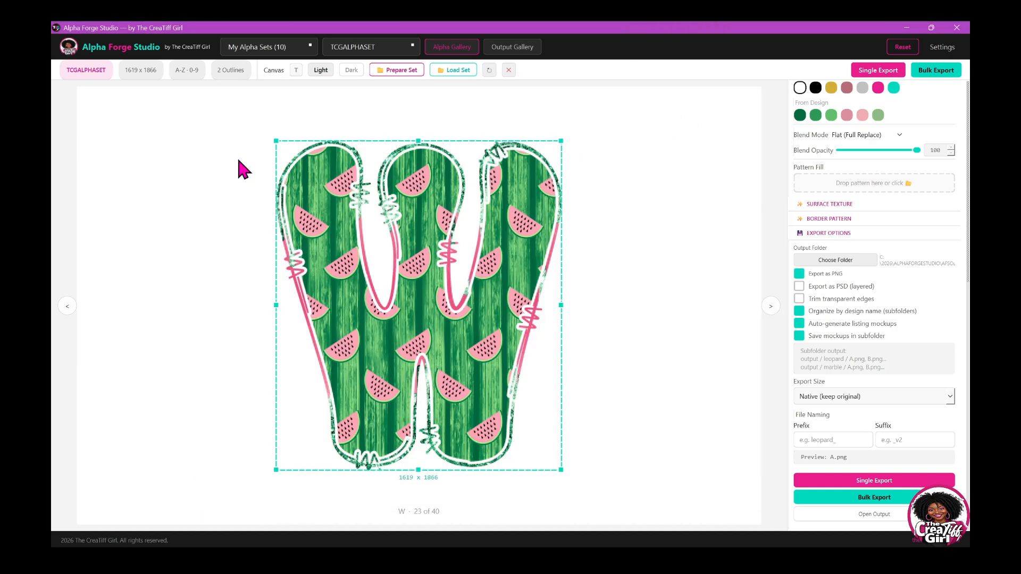
{"action": "mouse_move", "coordinate": [447, 231]}
{"action": "left_mouse_down"}
{"action": "mouse_move", "coordinate": [437, 215]}
{"action": "mouse_move", "coordinate": [419, 241]}
{"action": "mouse_move", "coordinate": [455, 223]}
{"action": "left_mouse_up"}
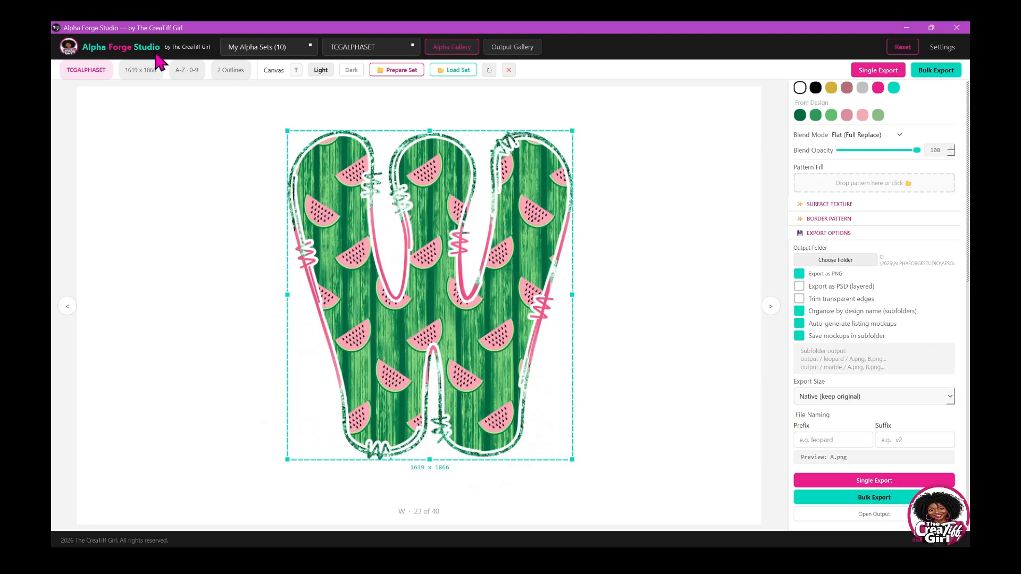